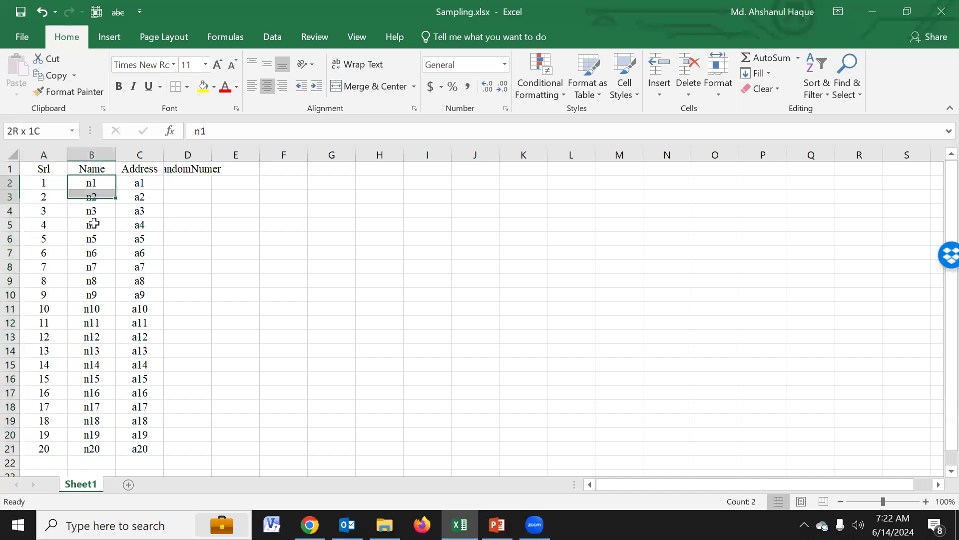
left_click_drag(140, 182, 140, 448)
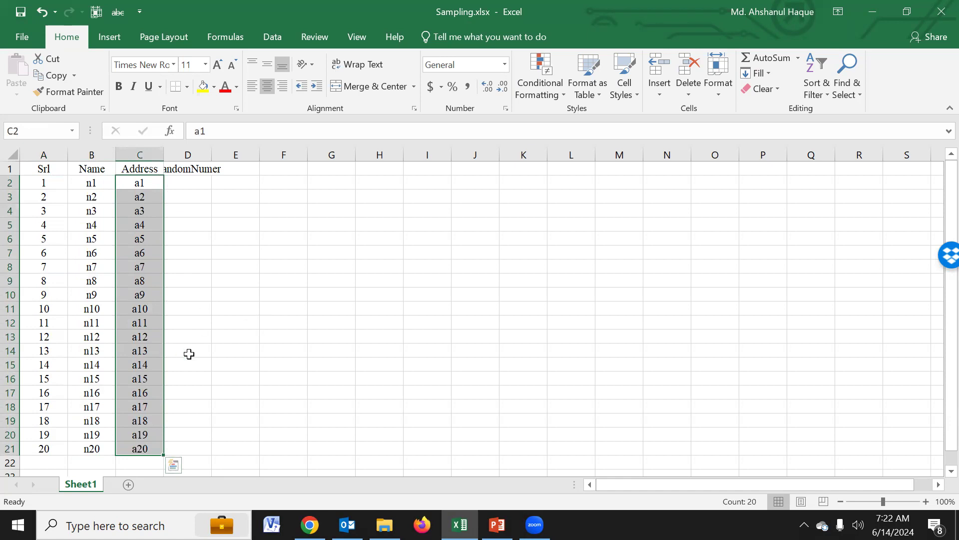
left_click_drag(35, 265, 156, 277)
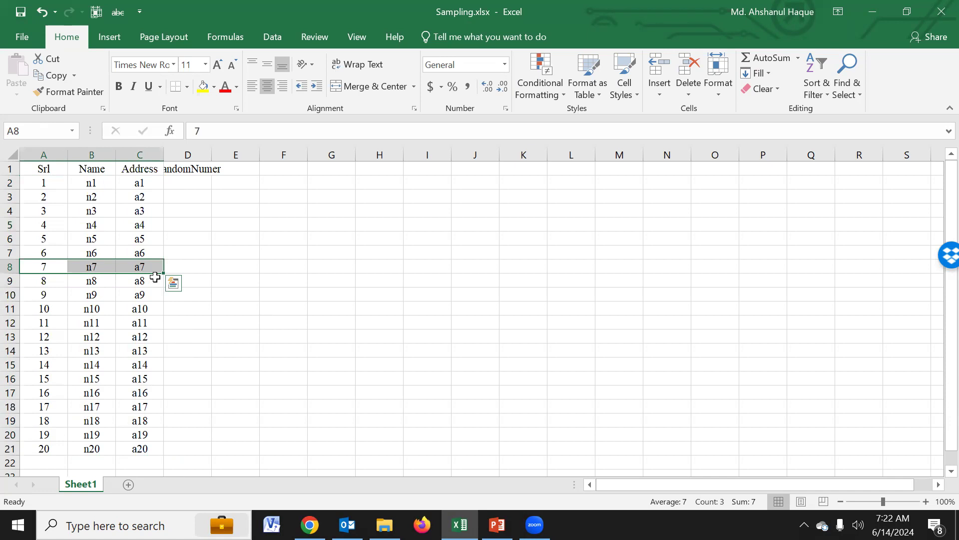
left_click(201, 325)
left_click_drag(43, 169, 143, 169)
Autofit the width of column D to its RandomNumer header
left_click(205, 156)
double_click(211, 155)
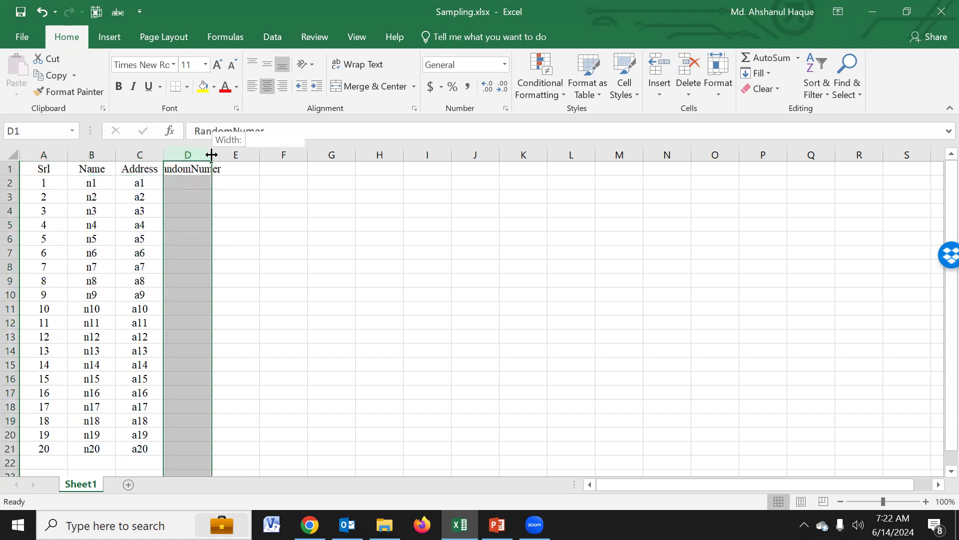
left_click(212, 223)
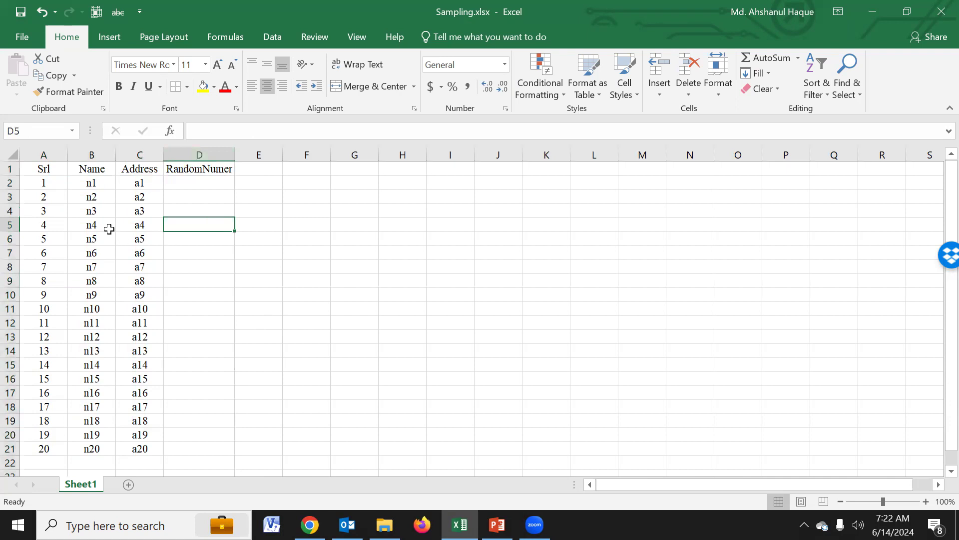
left_click_drag(46, 168, 160, 181)
left_click(207, 238)
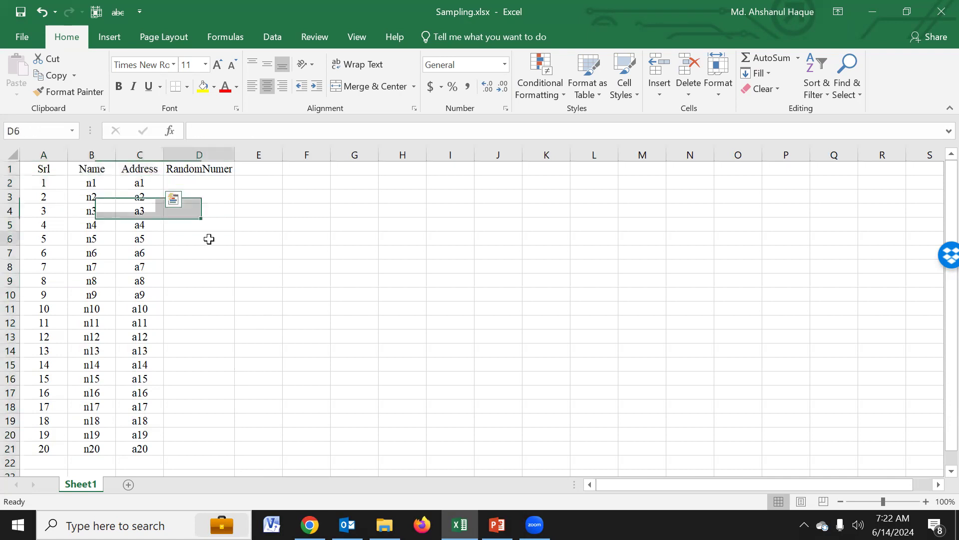
left_click(199, 170)
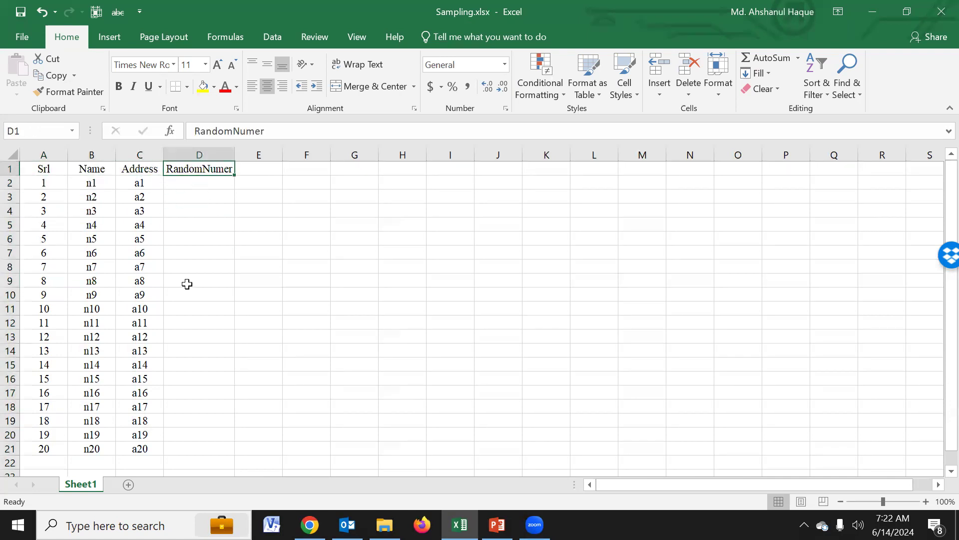
Make the whole header row 1 bold
scroll(187, 286, "up", 6)
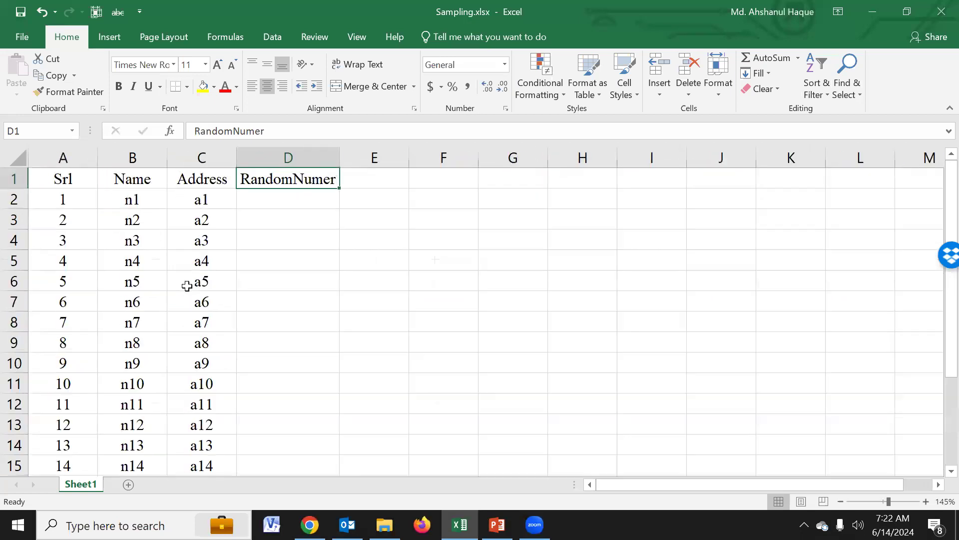
left_click(263, 295)
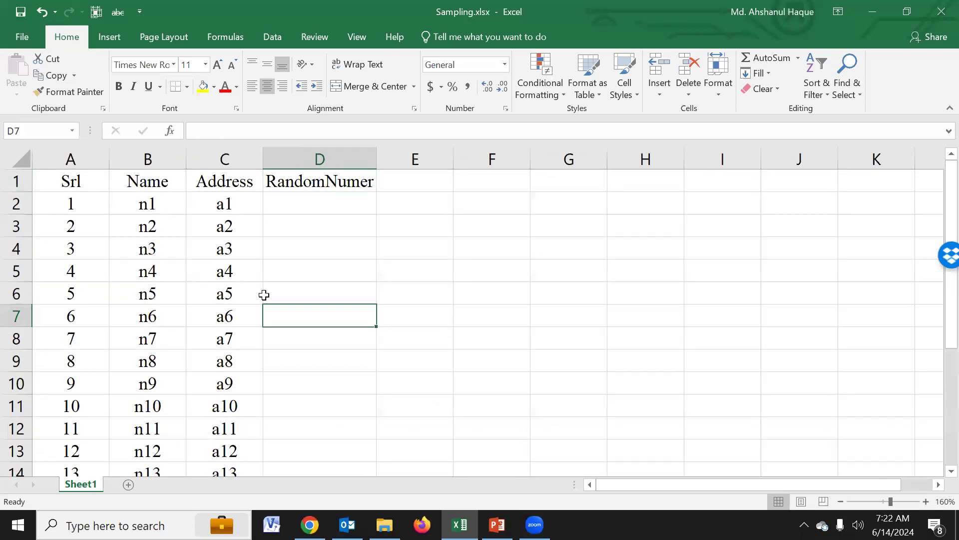
left_click(20, 187)
left_click(119, 86)
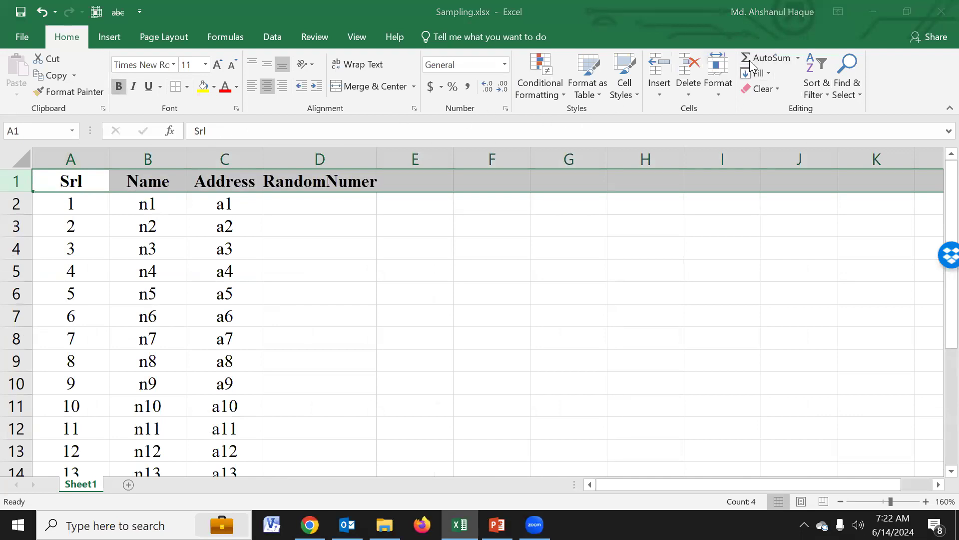
Freeze the top row of the sheet and check that the headers stay in place while browsing the list
left_click(357, 38)
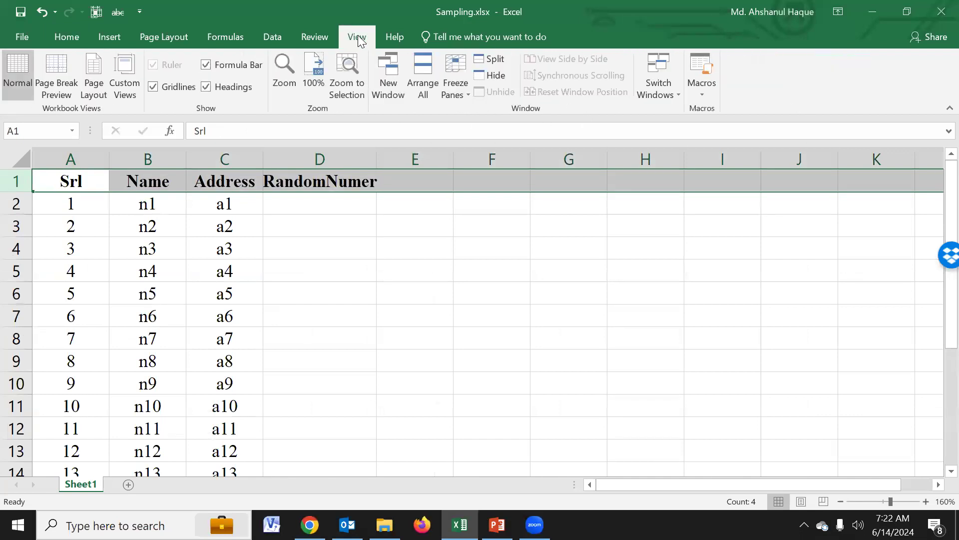
left_click(463, 80)
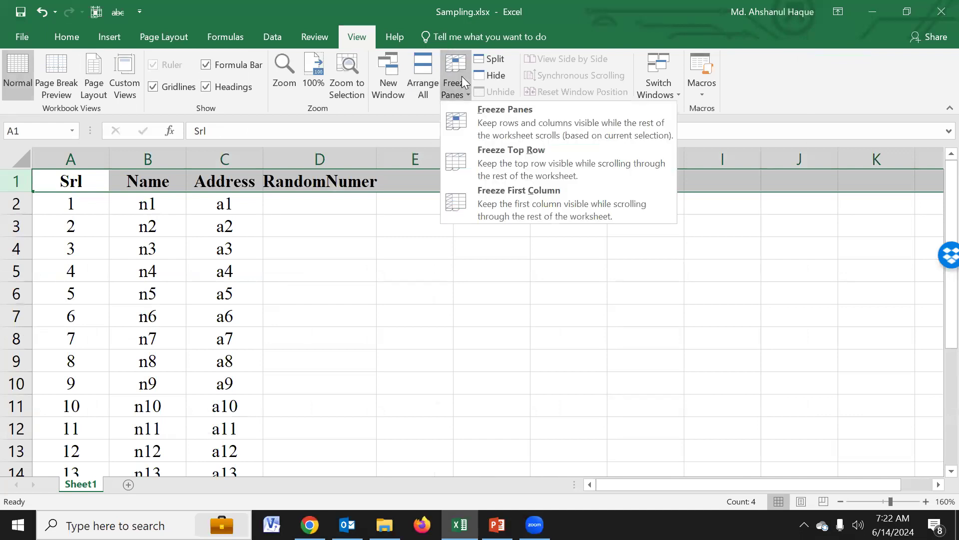
left_click(472, 150)
left_click(415, 293)
scroll(288, 340, "down", 6)
scroll(289, 339, "up", 6)
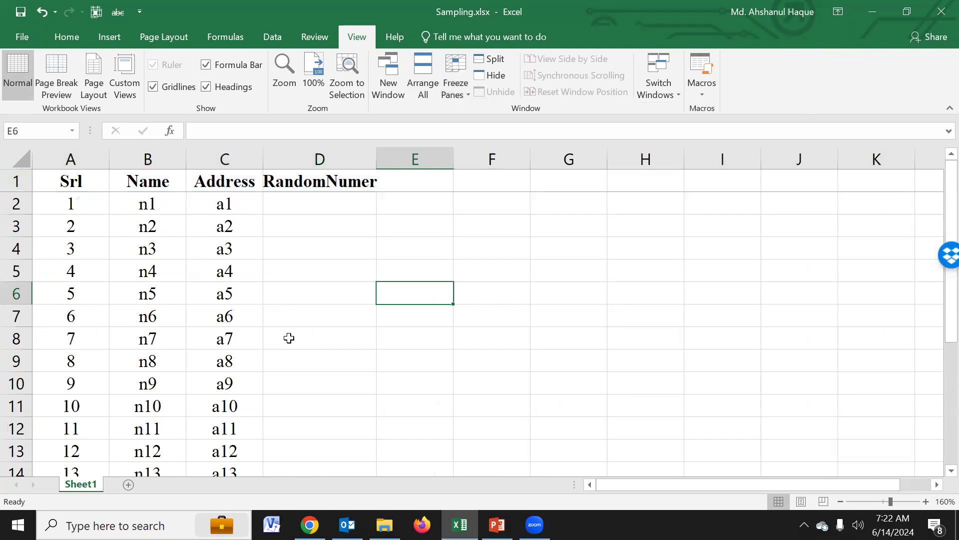
scroll(289, 340, "down", 12)
scroll(288, 340, "up", 6)
scroll(289, 339, "up", 6)
Convert the range A1:D21 into a table, using its first row as headers
left_click(66, 37)
left_click_drag(74, 181, 315, 430)
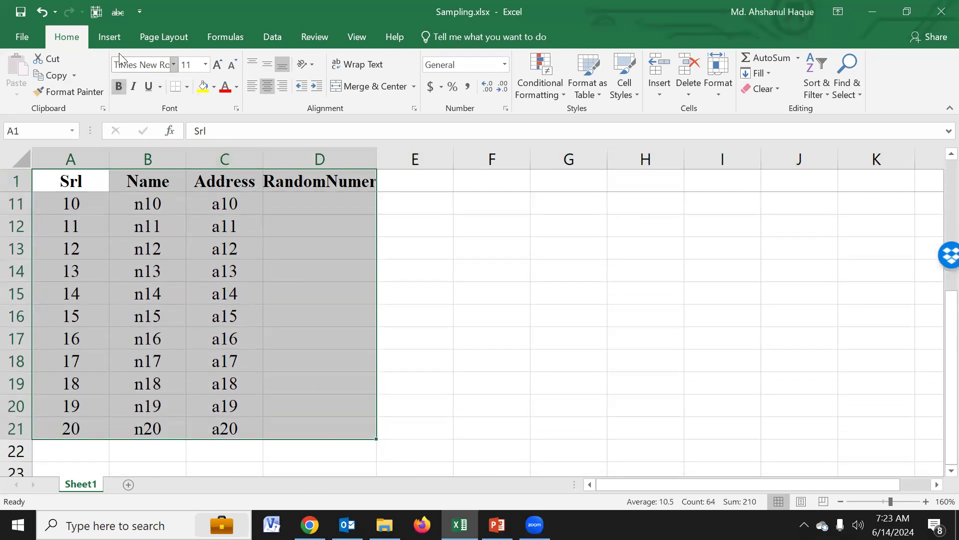
left_click(115, 39)
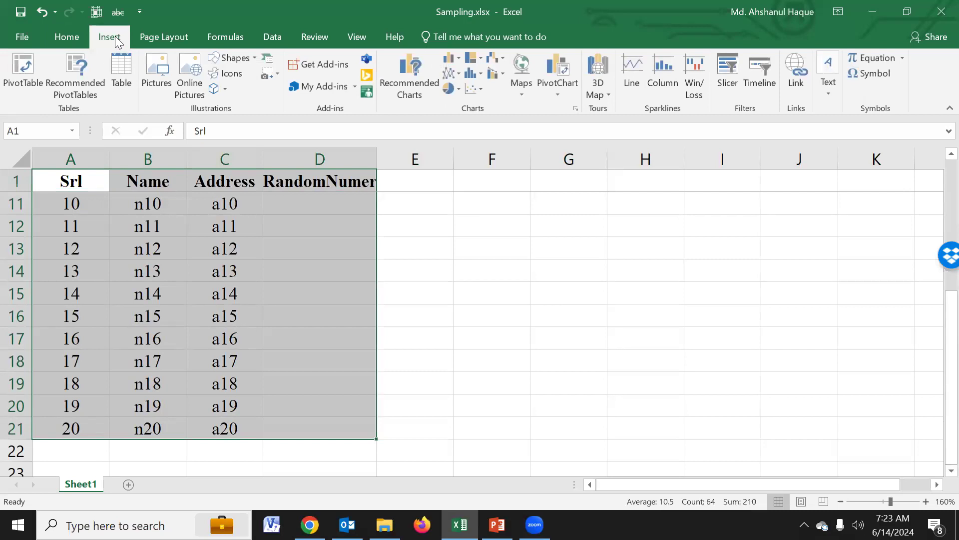
left_click(120, 61)
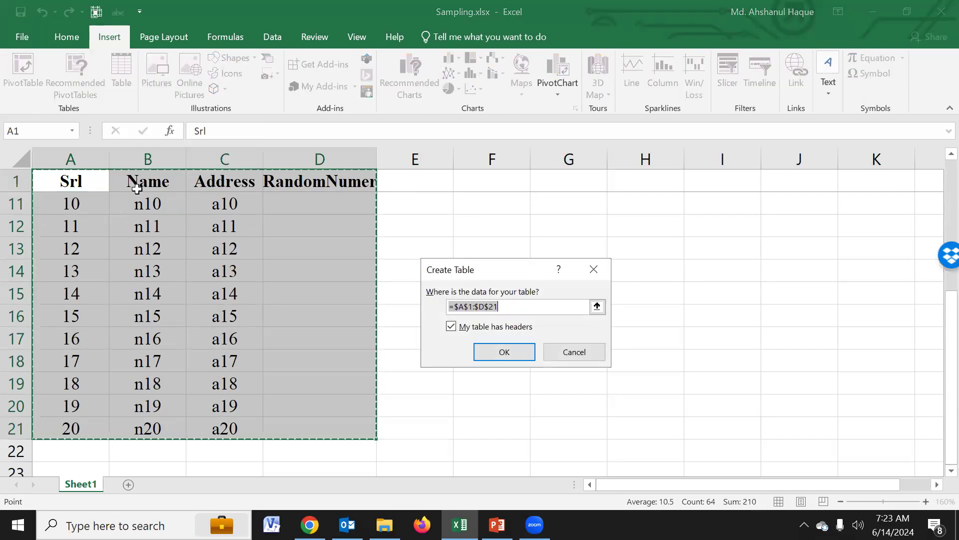
left_click(506, 356)
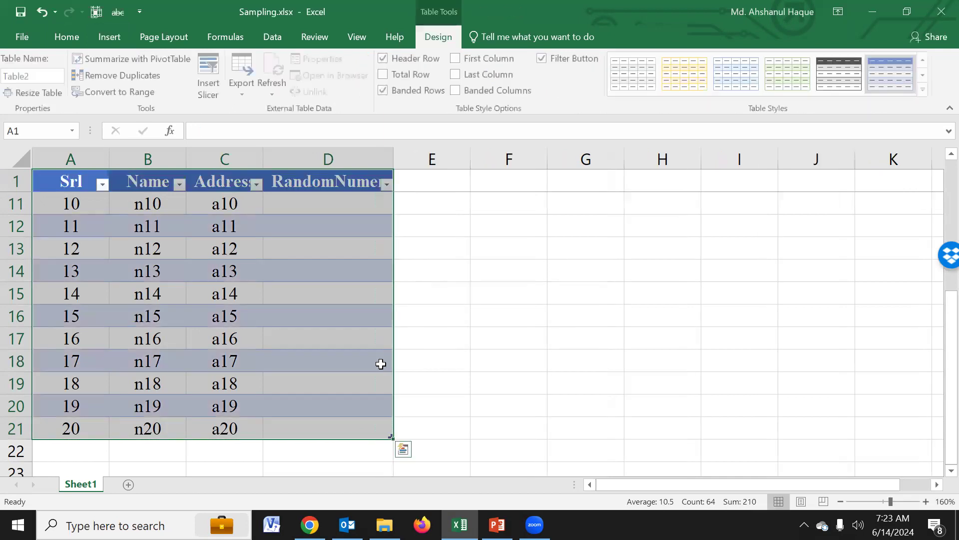
left_click(349, 358)
Examine the new table from the first to the last row, including the serial numbers in the Srl column
scroll(362, 382, "up", 3)
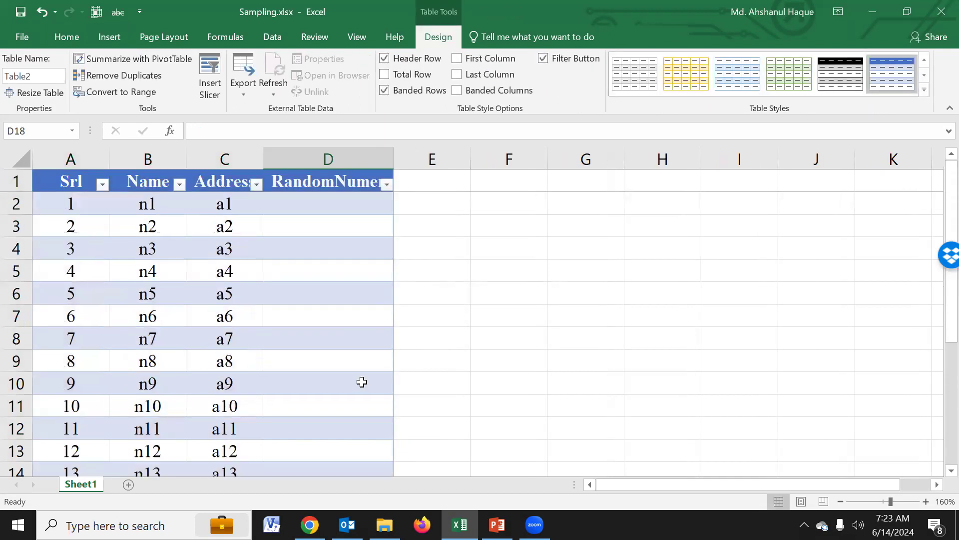
scroll(361, 382, "down", 3)
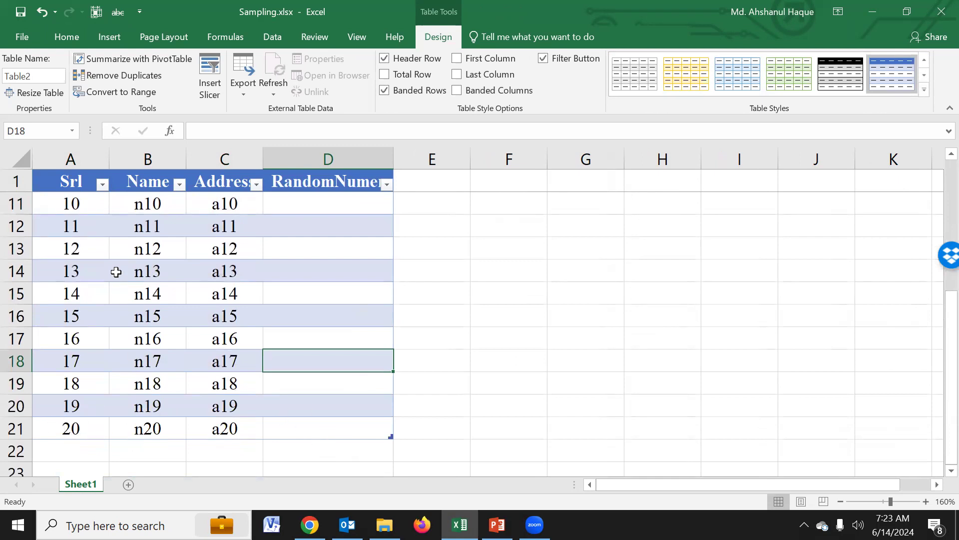
scroll(114, 277, "up", 3)
left_click(75, 202)
left_click_drag(80, 270, 71, 432)
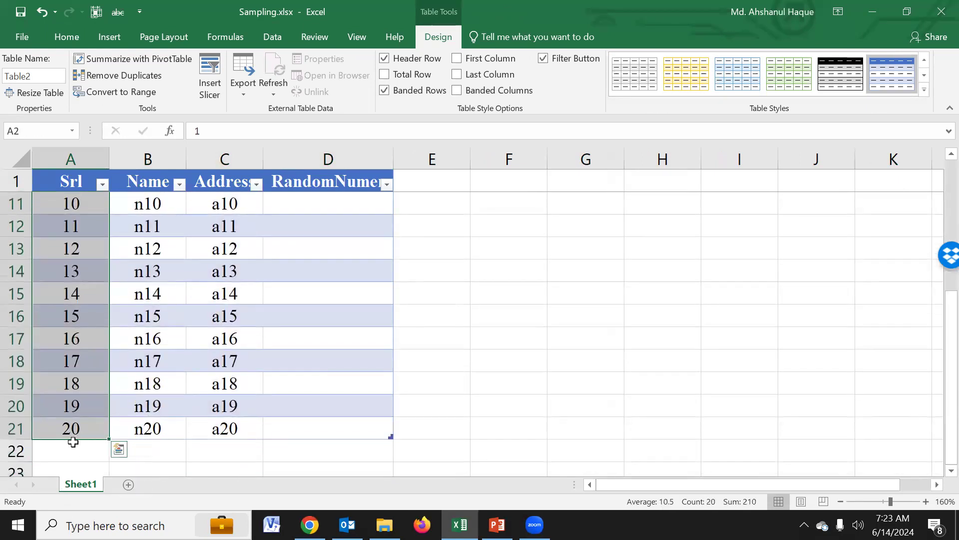
scroll(163, 338, "up", 3)
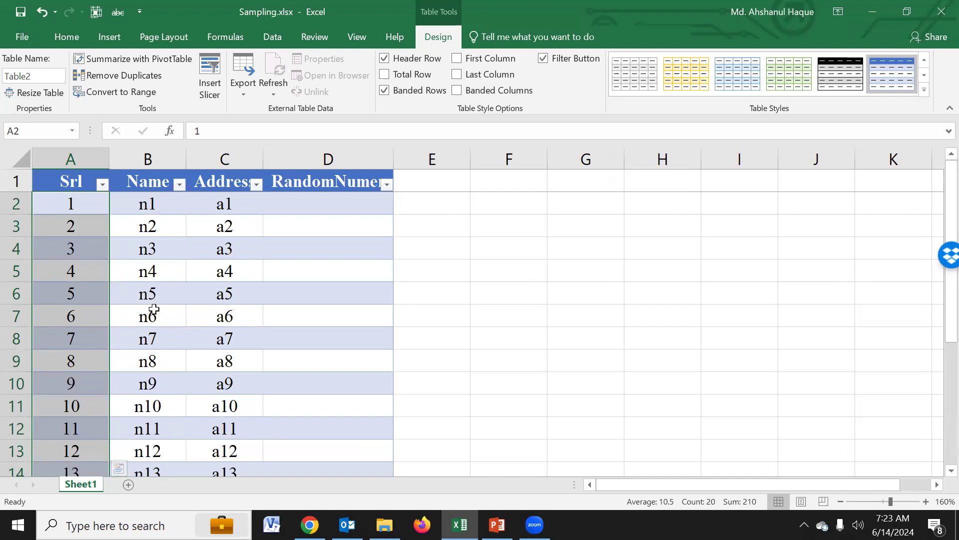
left_click(353, 323)
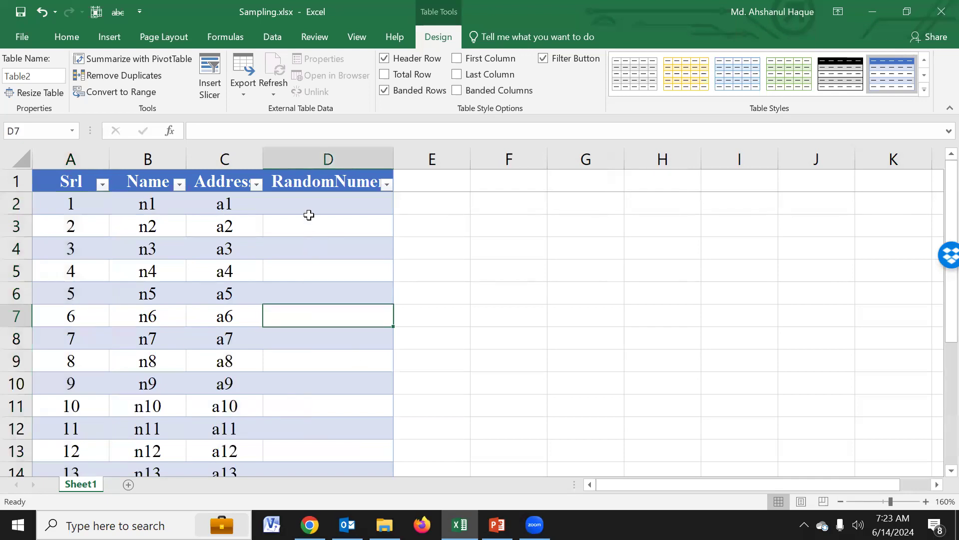
Enter the formula =RAND() in cell D2 of the RandomNumer column
left_click(312, 209)
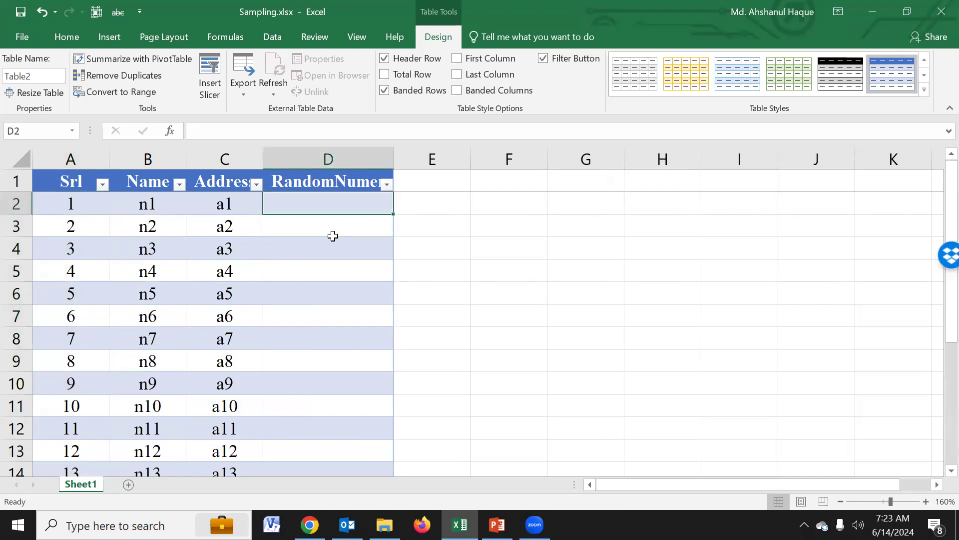
type("=an")
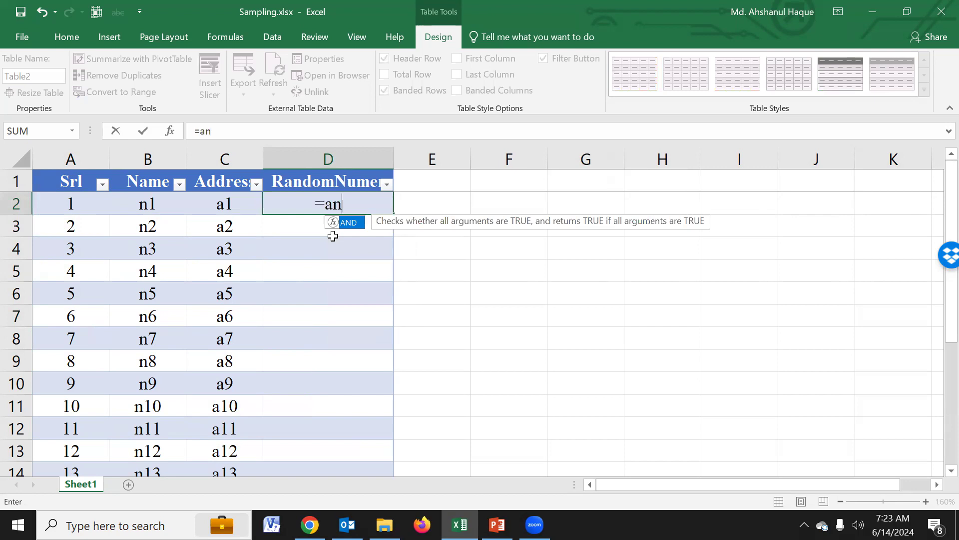
key("BackSpace")
key("BackSpace")
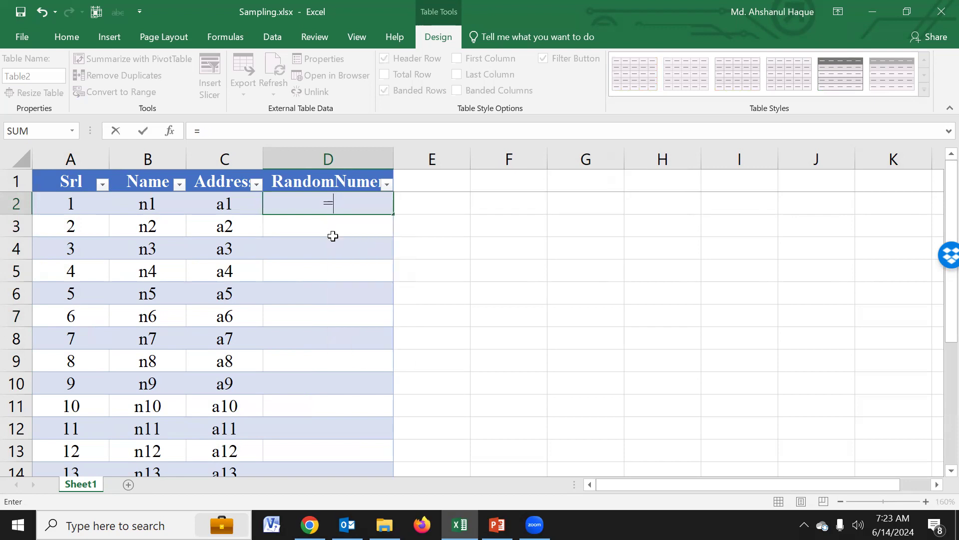
type("ra")
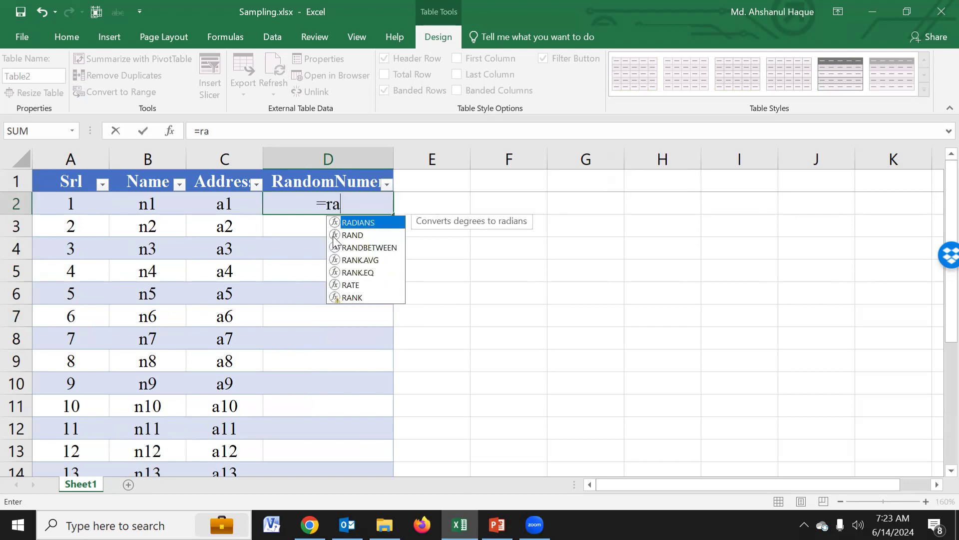
type("nd")
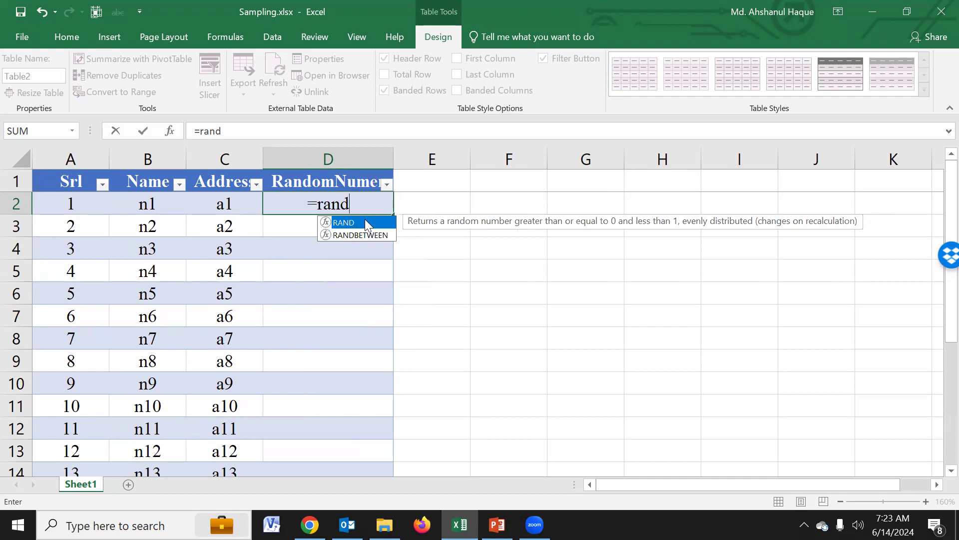
double_click(325, 224)
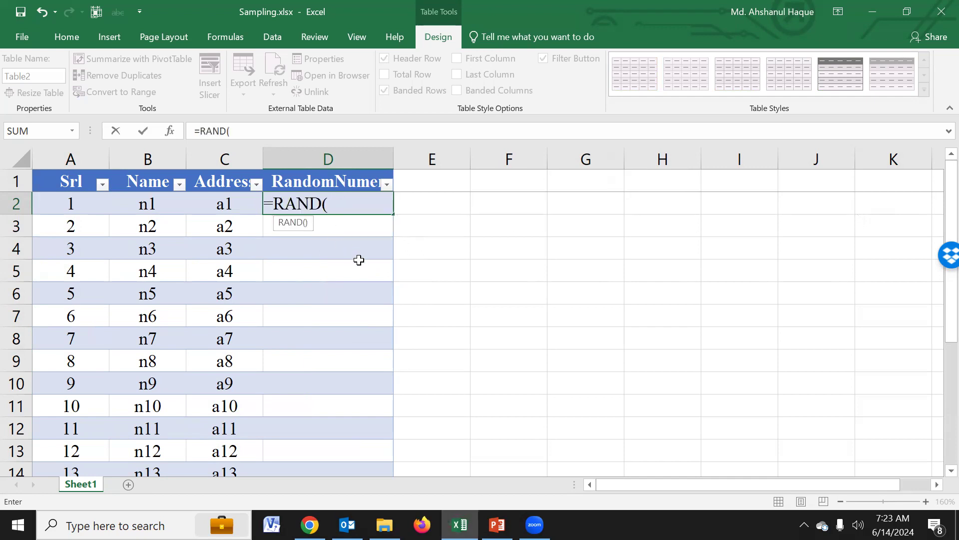
type(")")
key("Return")
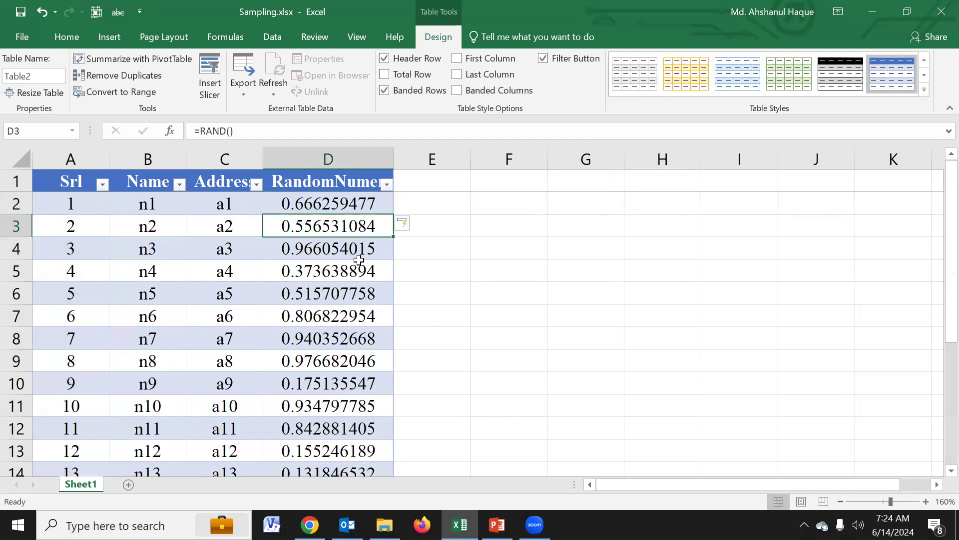
Fill the RAND formula from D2 down to D21, the last row of the table
left_click(374, 206)
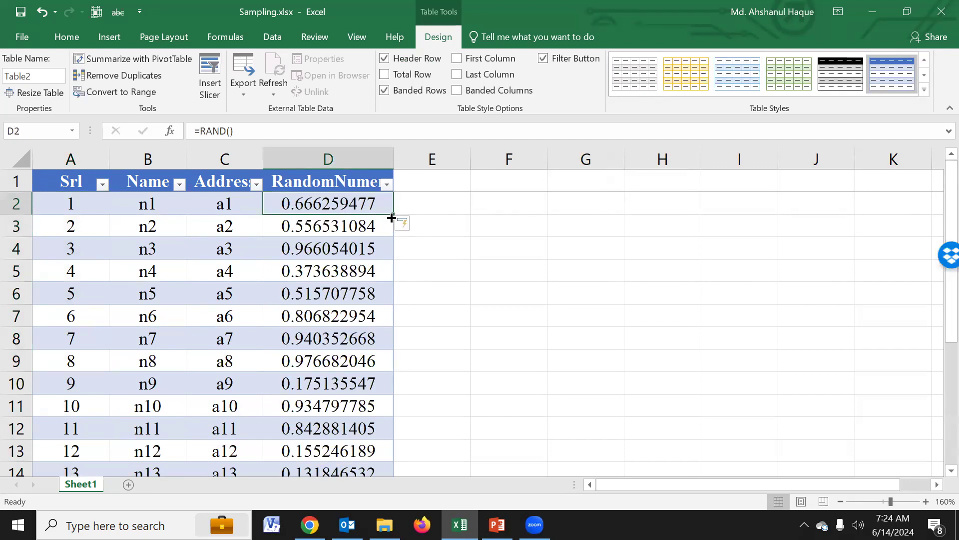
left_click_drag(392, 215, 377, 428)
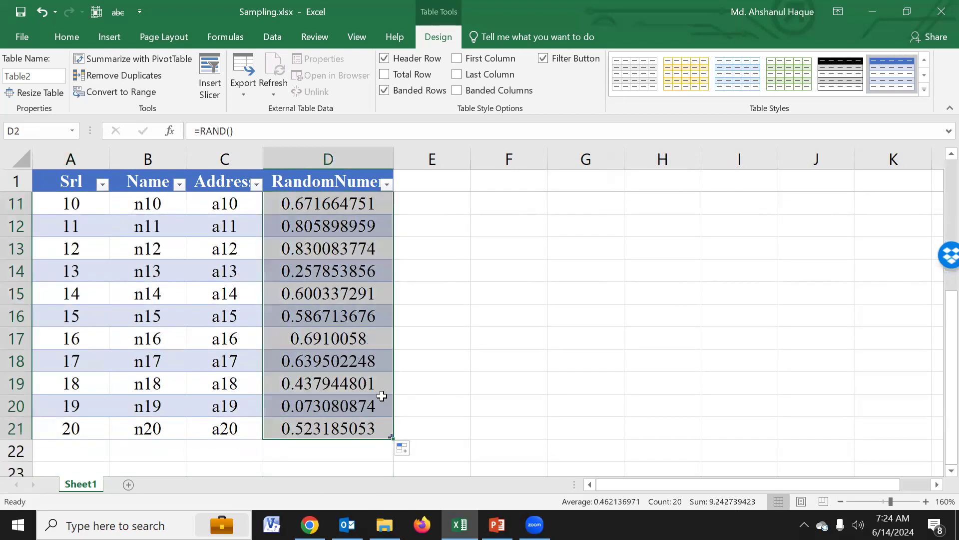
scroll(332, 391, "up", 2)
scroll(332, 390, "up", 1)
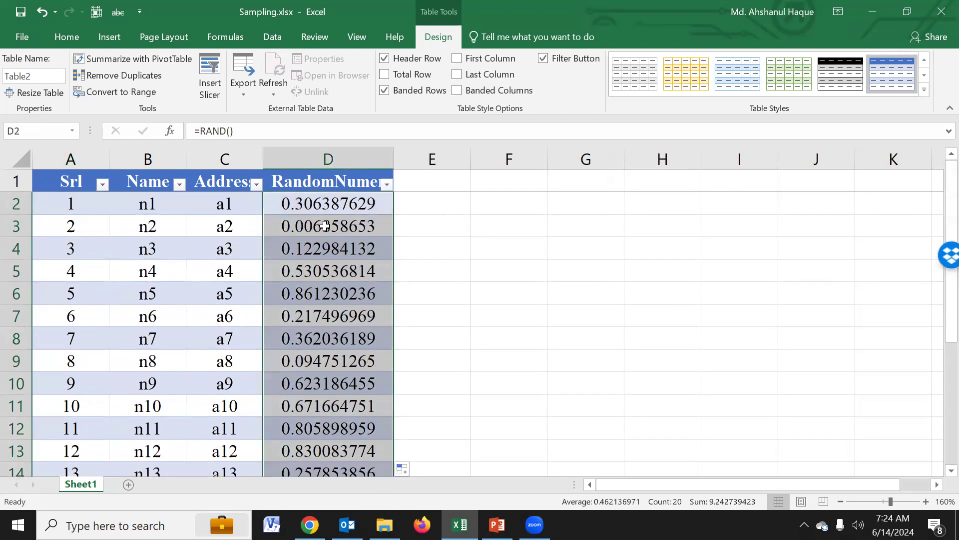
left_click(333, 251)
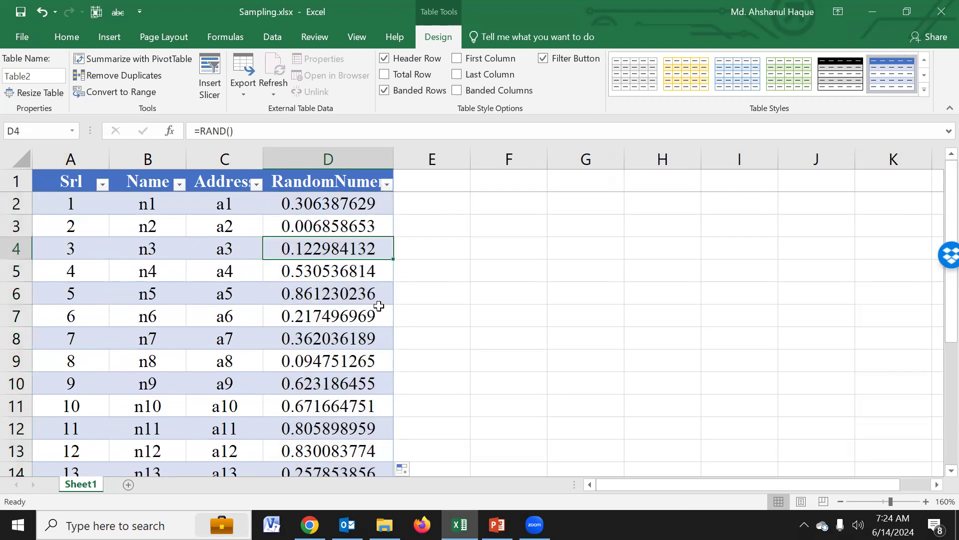
left_click(414, 272)
key("Return")
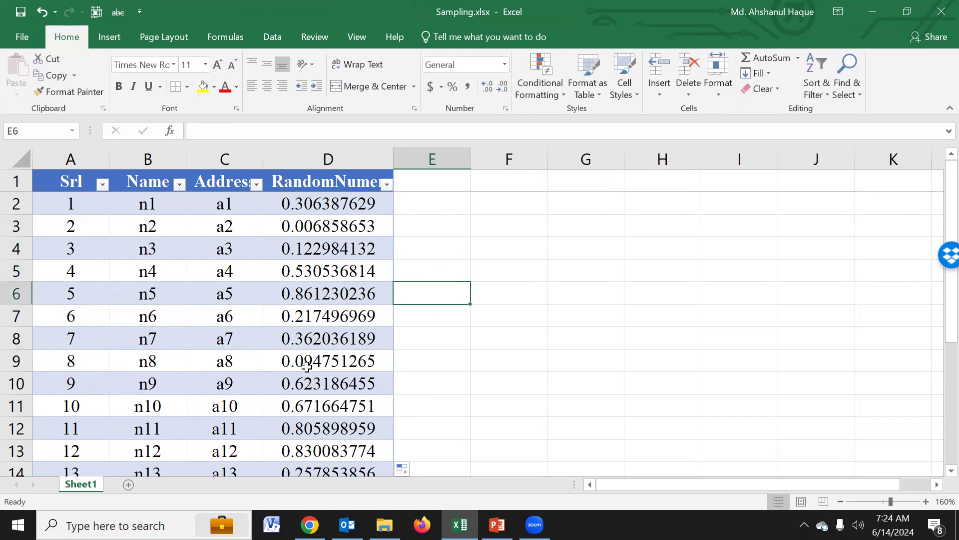
left_click_drag(321, 206, 330, 439)
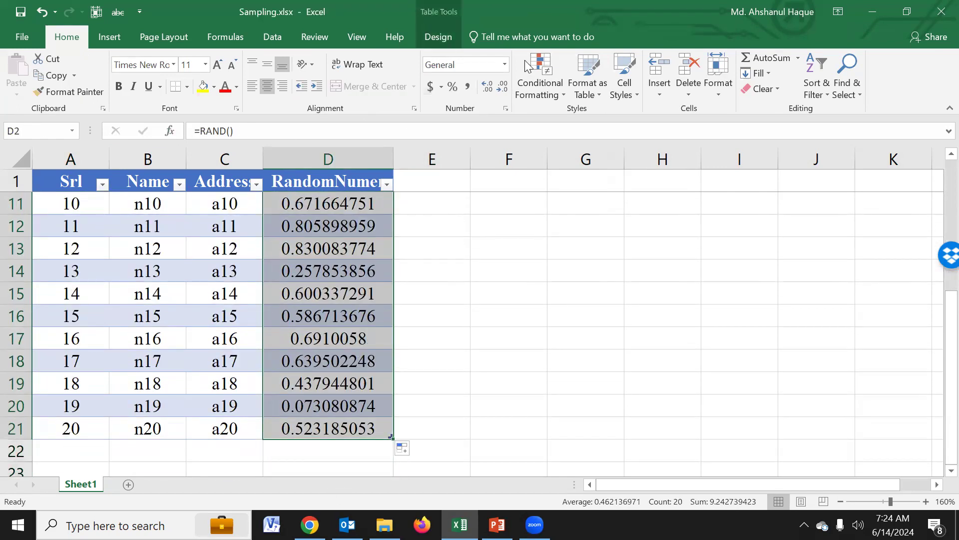
mouse_move(180, 120)
left_mouse_down()
mouse_move(241, 114)
mouse_move(235, 159)
mouse_move(186, 141)
mouse_move(181, 119)
left_mouse_up()
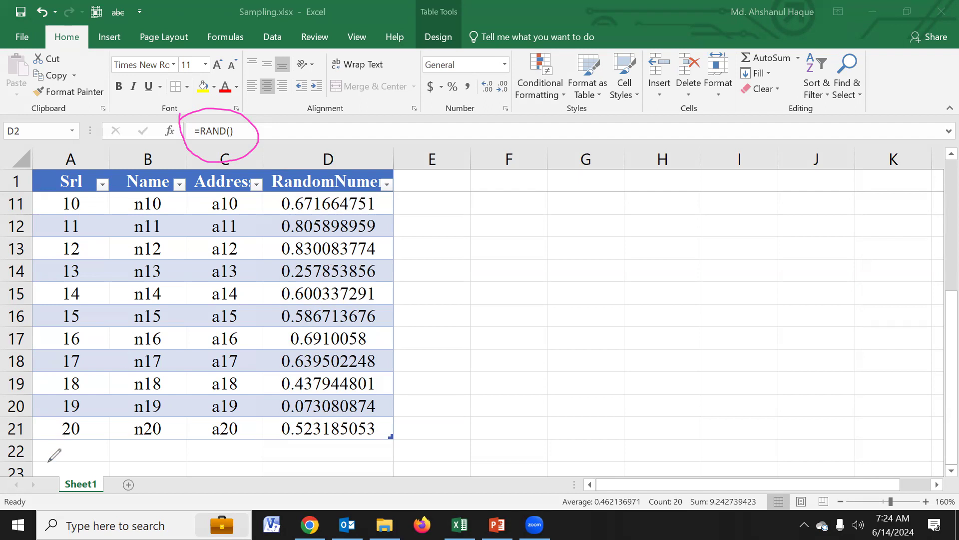
Replace the RAND formulas in D2:D21 with fixed numbers by copying the range and using Paste Special with the Values option onto itself
scroll(357, 426, "up", 2)
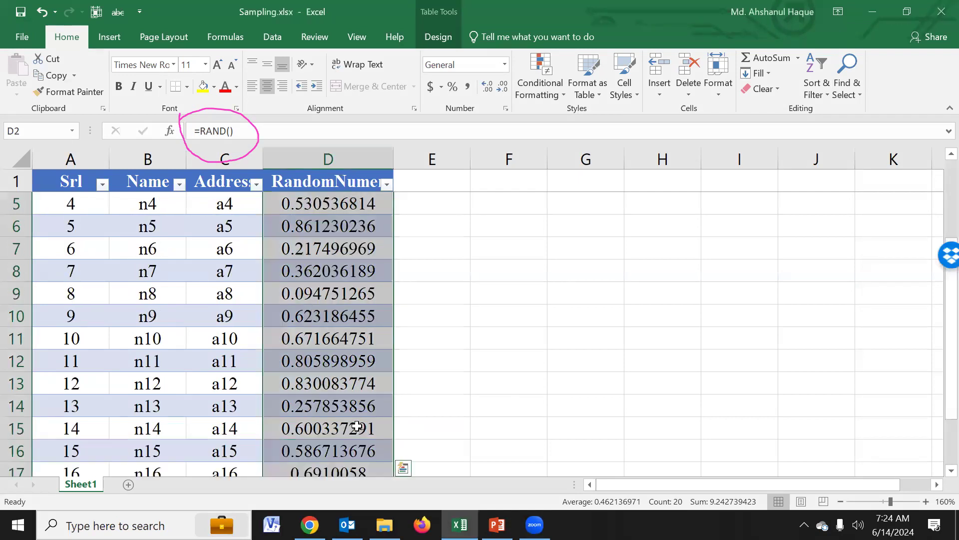
scroll(357, 426, "up", 1)
left_click_drag(334, 205, 339, 427)
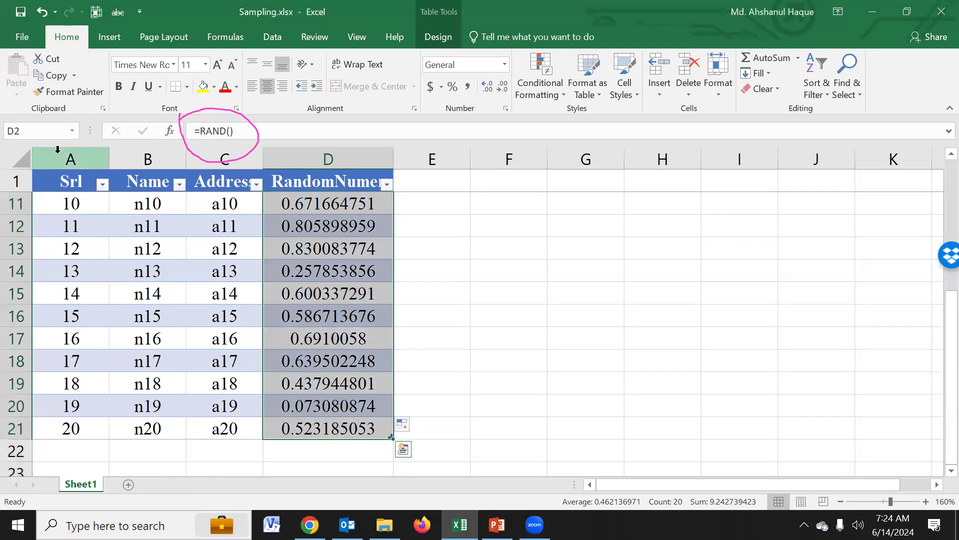
left_click(56, 77)
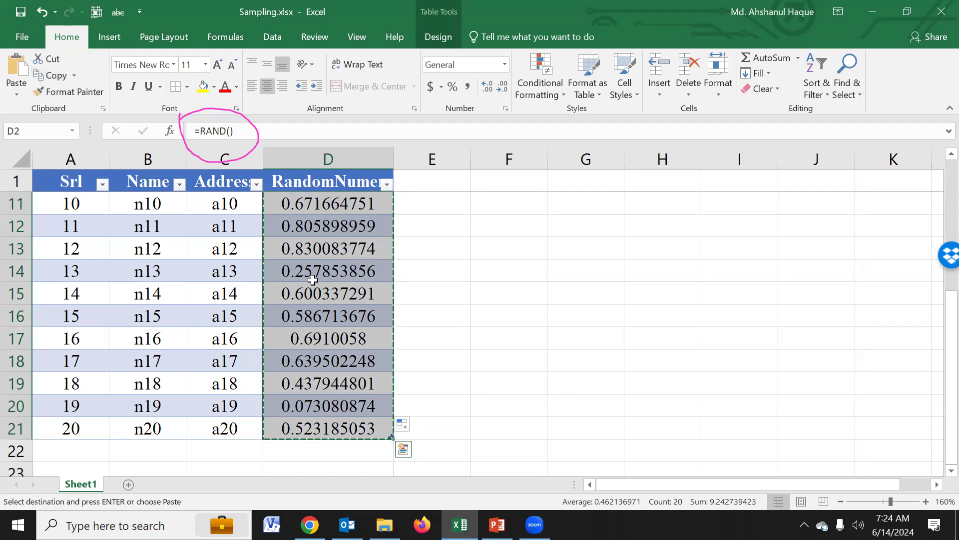
scroll(322, 312, "up", 3)
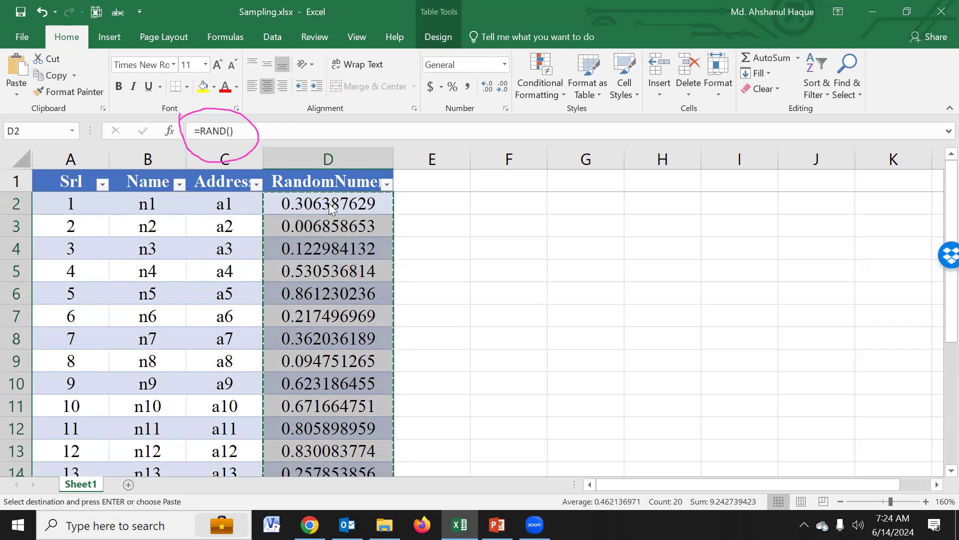
right_click(330, 205)
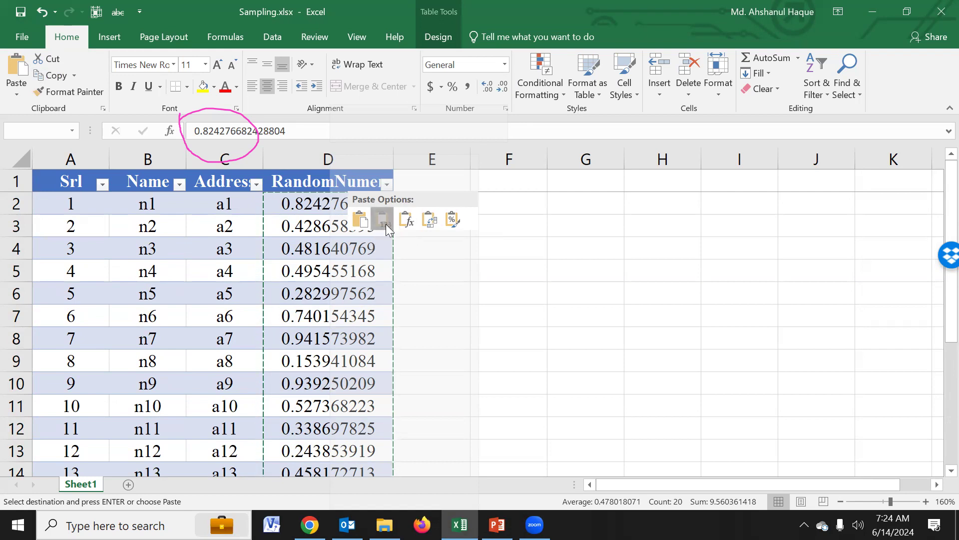
left_click(386, 220)
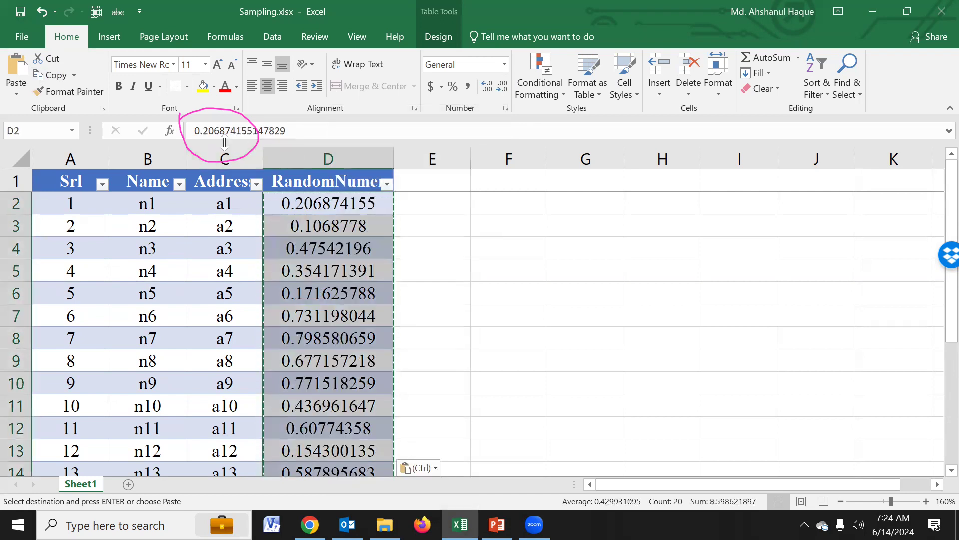
right_click(331, 200)
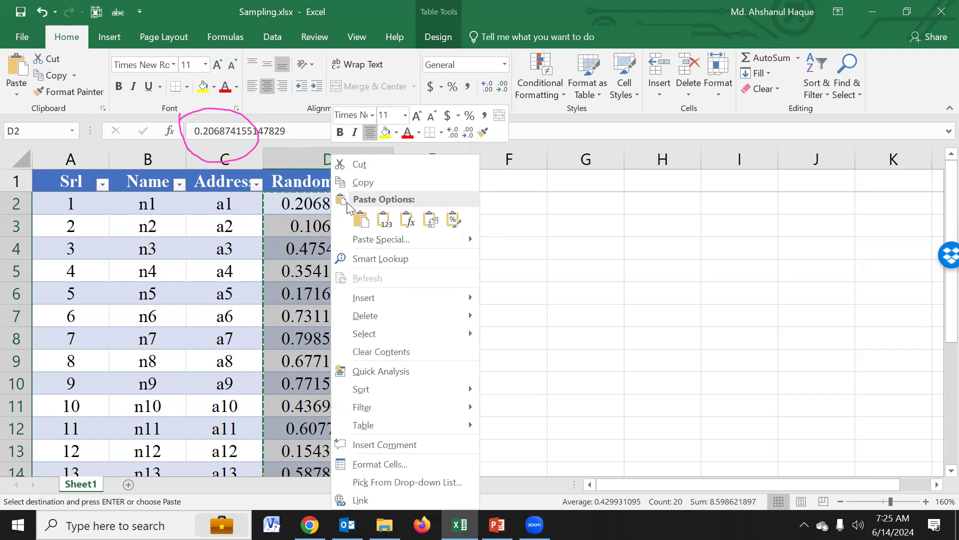
left_click(372, 240)
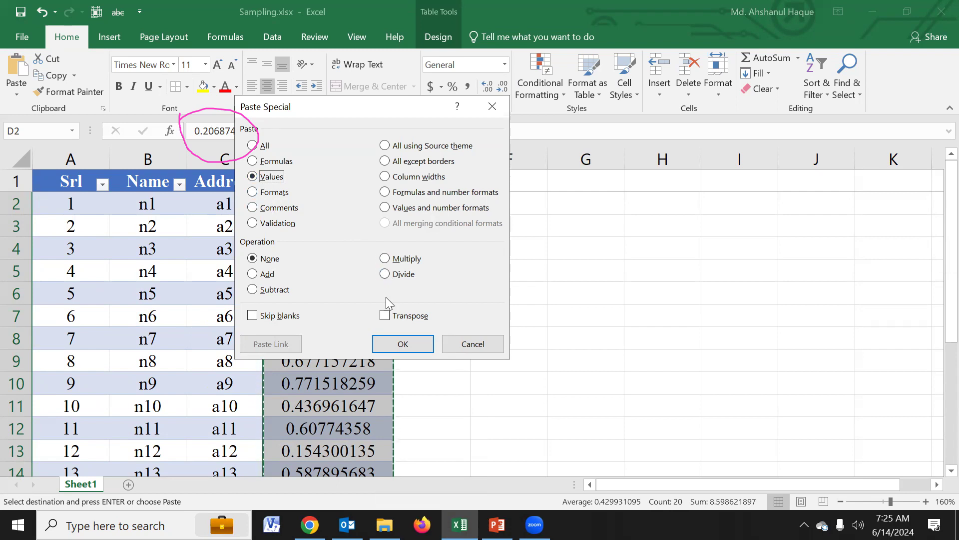
left_click(400, 345)
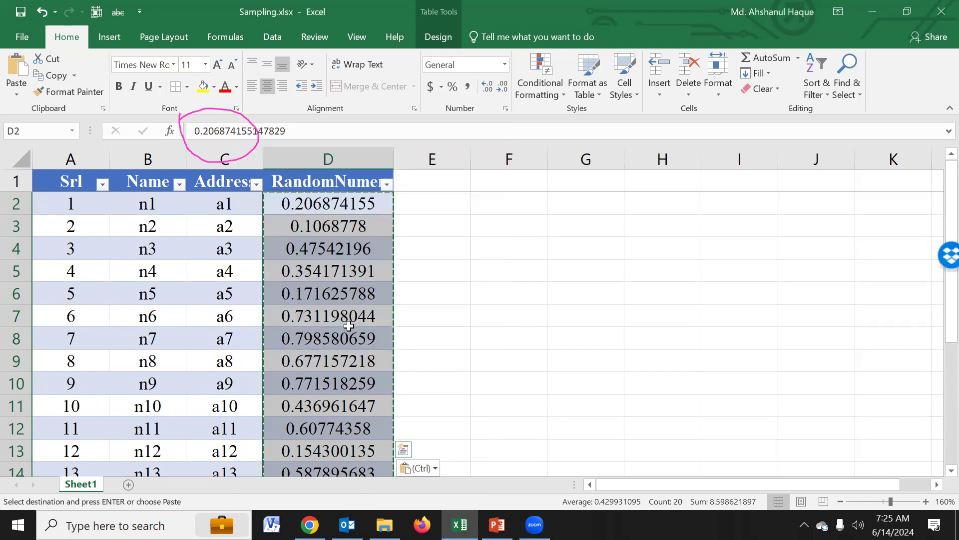
Check several cells of the RandomNumer column to see whether they hold plain values or formulas
left_click(349, 316)
left_click(332, 250)
left_click(341, 315)
left_click(347, 361)
left_click(330, 270)
left_click(325, 226)
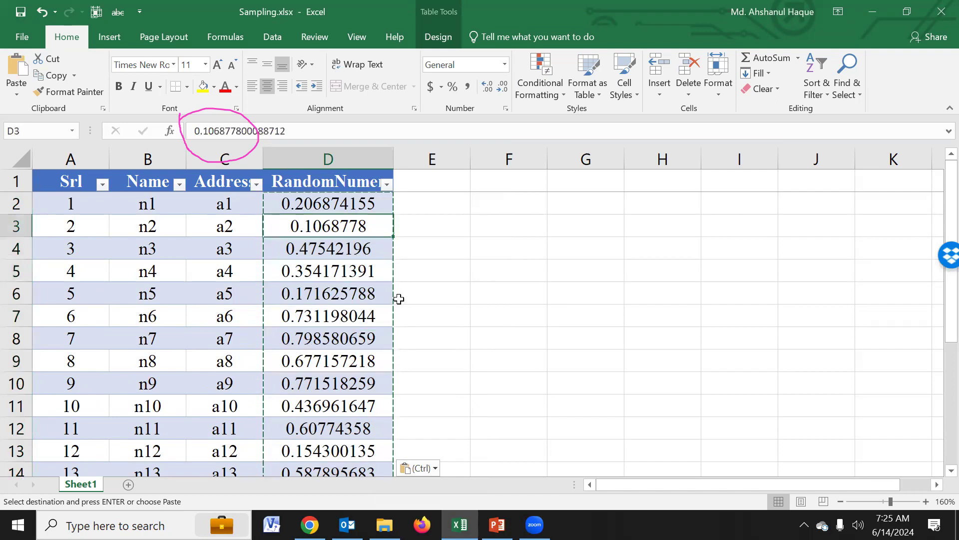
left_click_drag(345, 208, 349, 327)
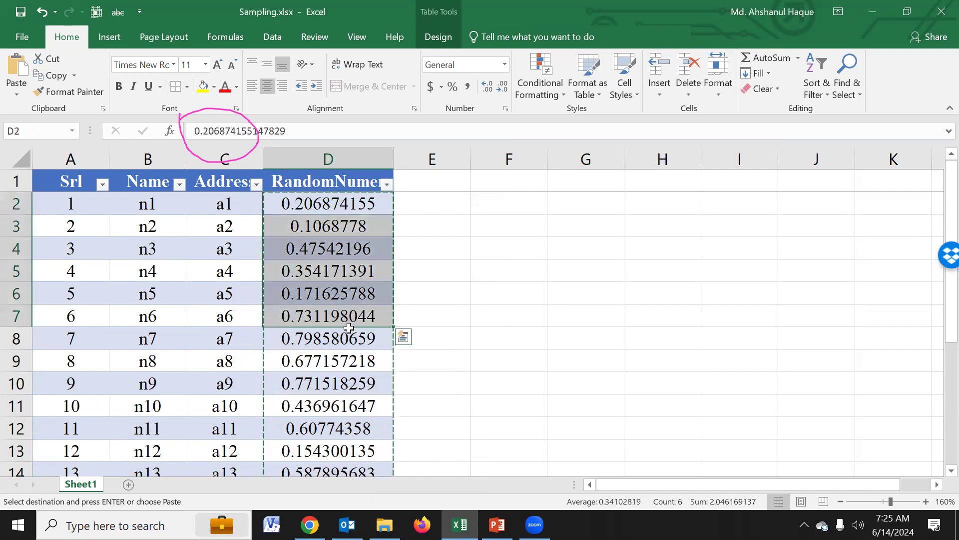
scroll(348, 327, "down", 3)
scroll(334, 362, "up", 3)
left_click(495, 299)
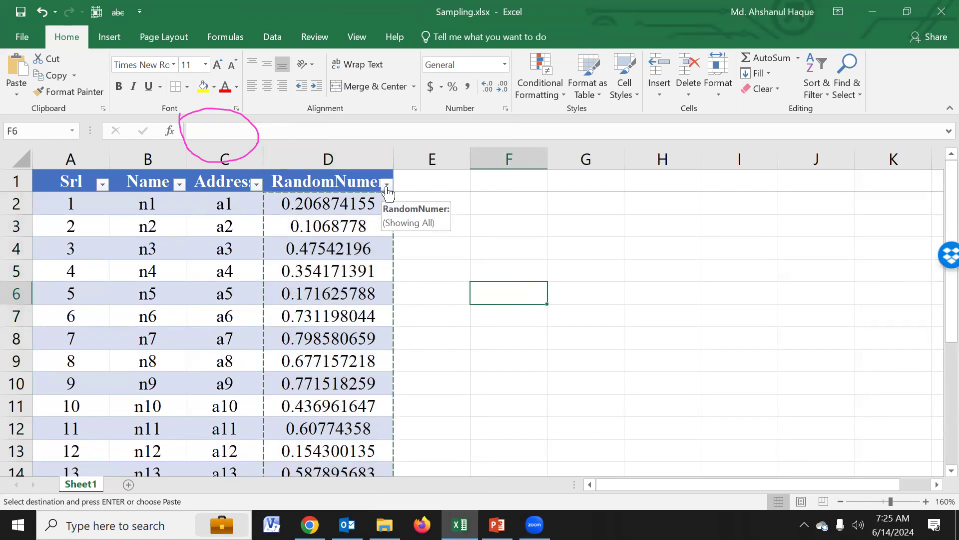
End the pending copy of the random numbers and sort the table by RandomNumer from smallest to largest
double_click(431, 204)
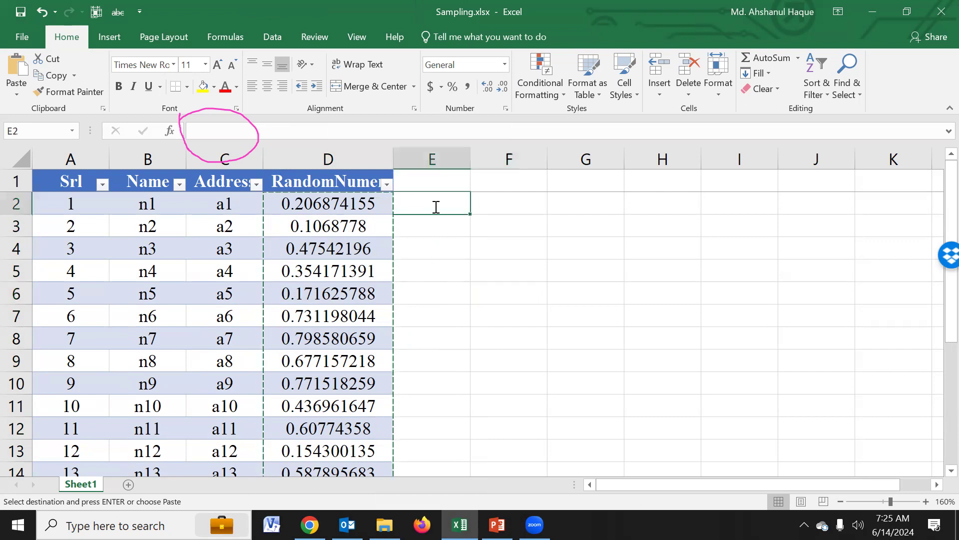
left_click(414, 226)
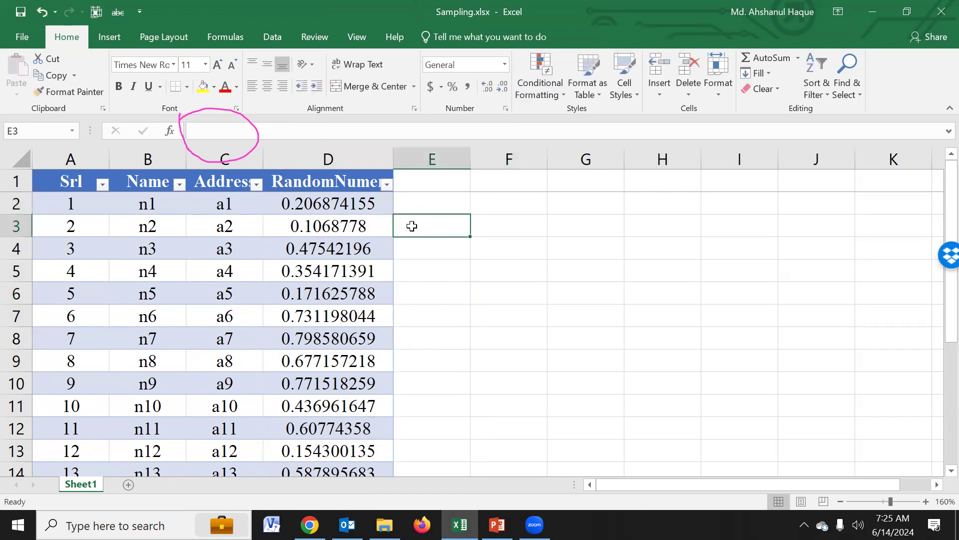
left_click(387, 185)
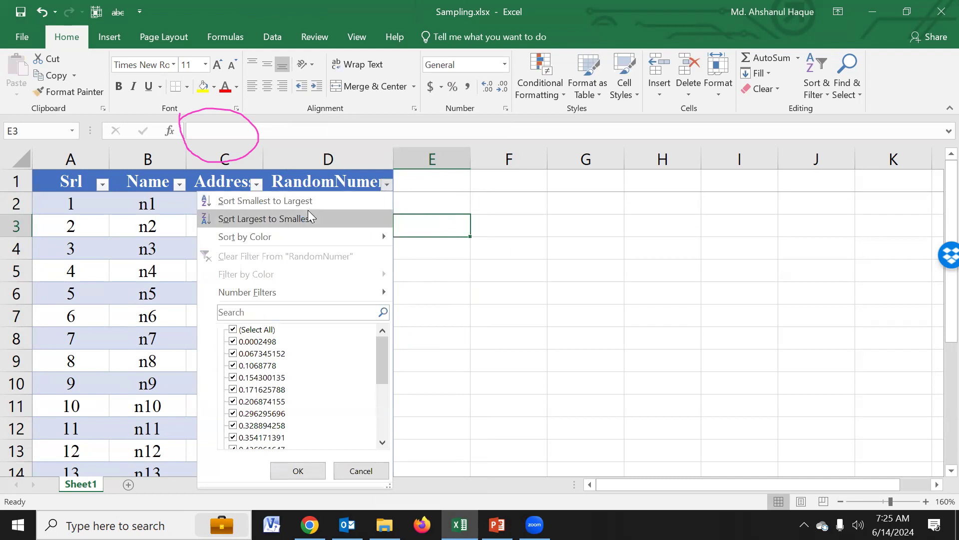
left_click(272, 201)
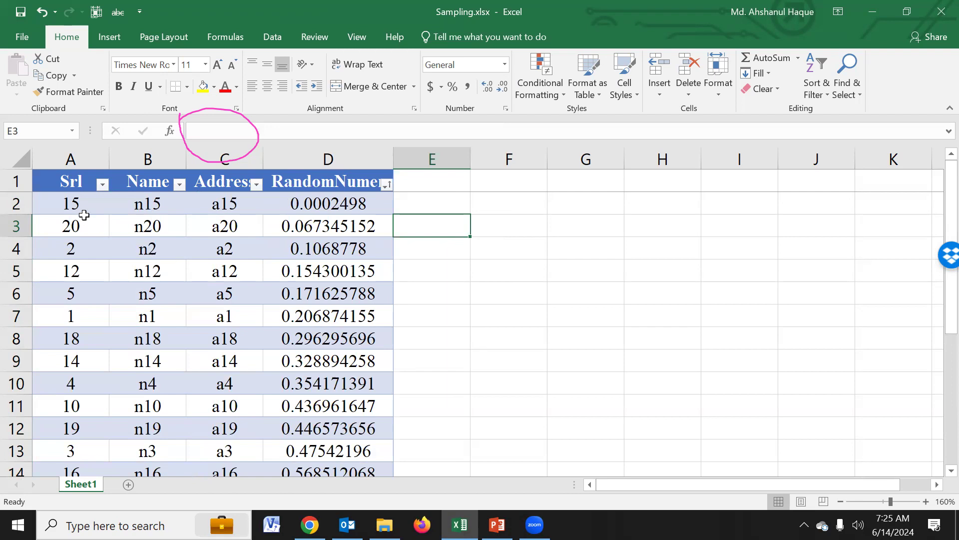
Highlight the first five data rows of the sorted table, A2:D6, with a light blue fill
left_click_drag(80, 204, 82, 293)
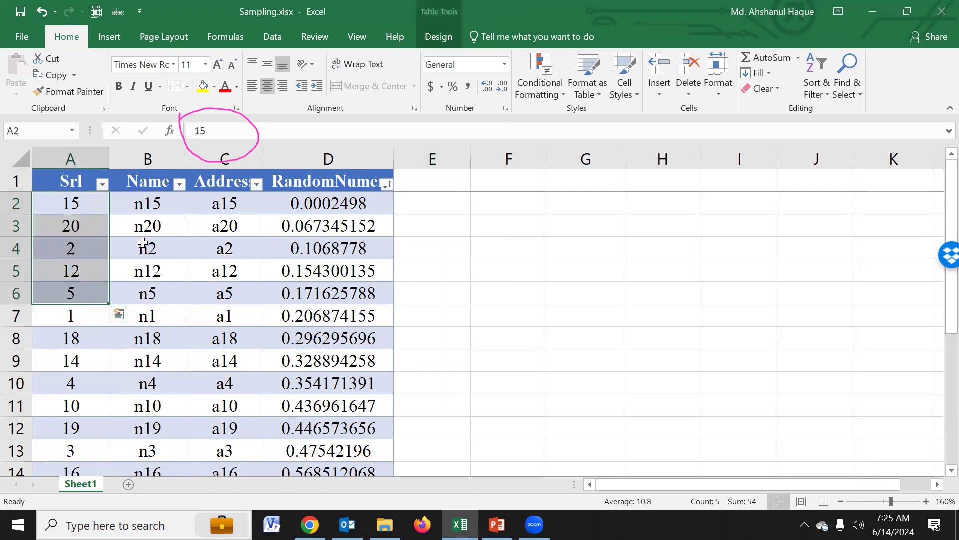
left_click_drag(86, 198, 343, 295)
left_click(213, 87)
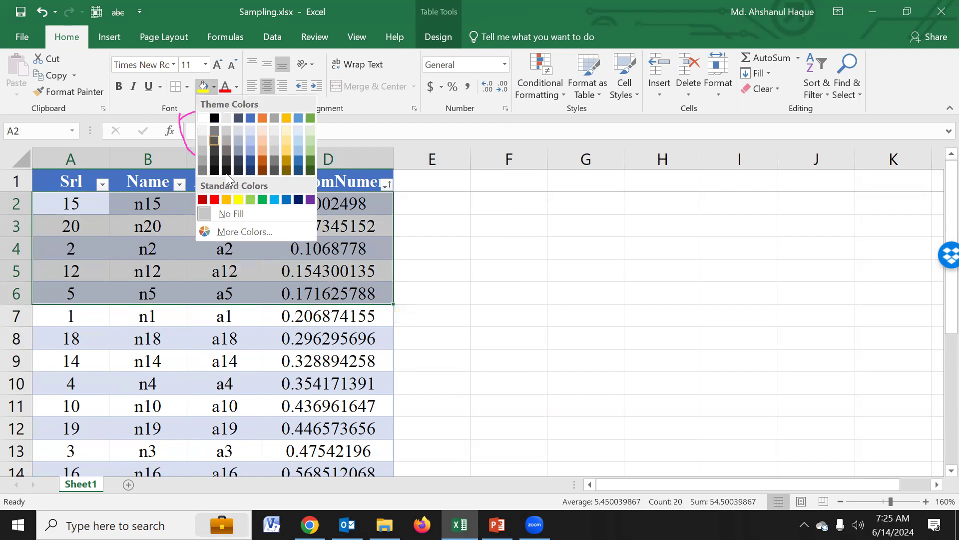
left_click(274, 200)
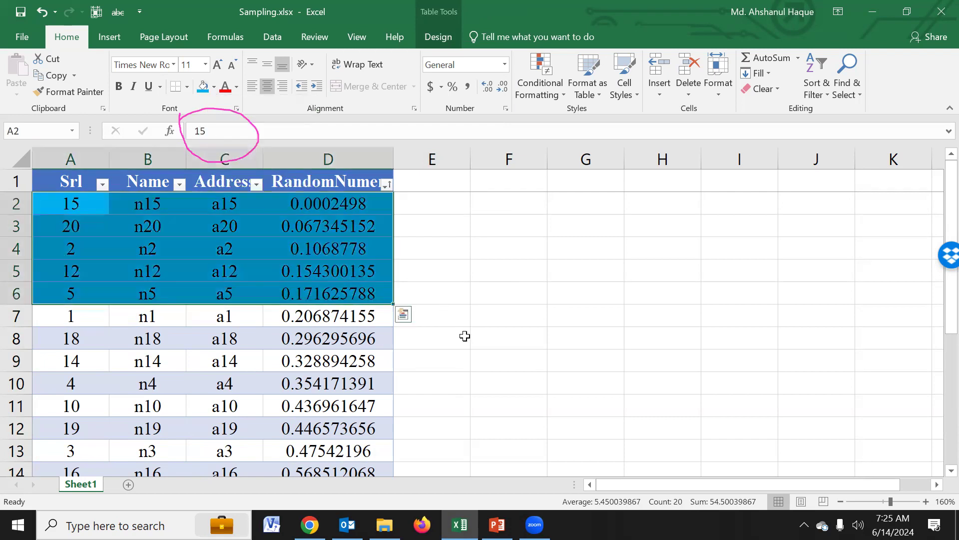
left_click(481, 354)
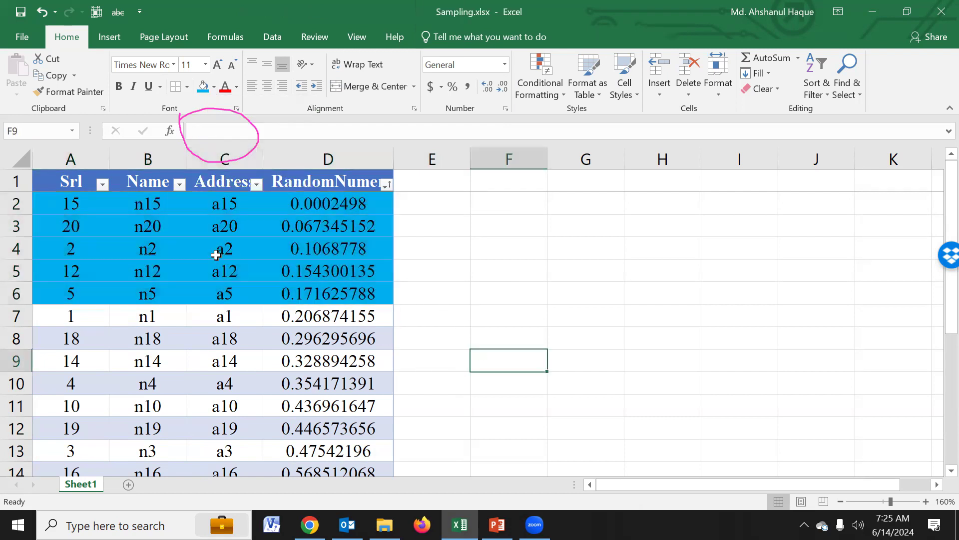
Sort the table by Srl from smallest to largest and collapse the ribbon so that all 20 entries fit in view
left_click(102, 184)
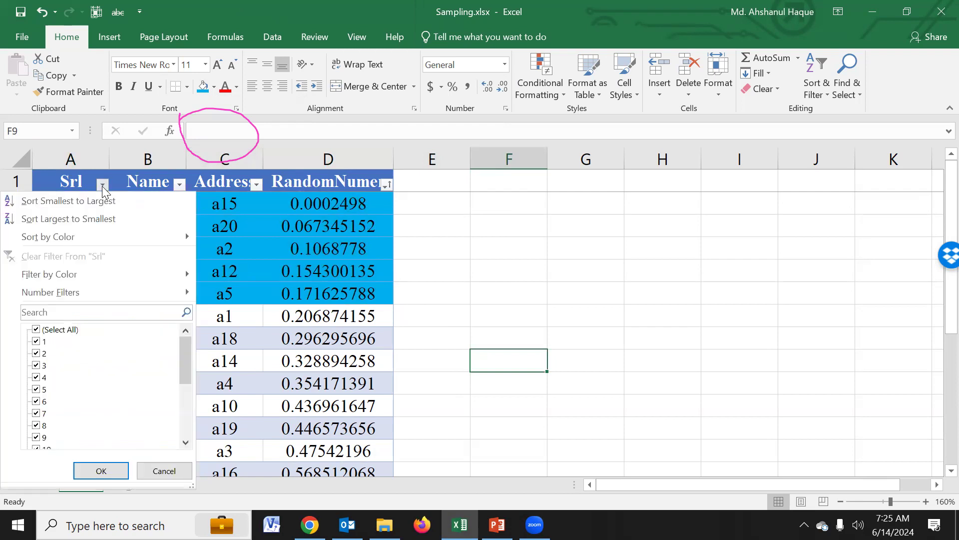
left_click(71, 201)
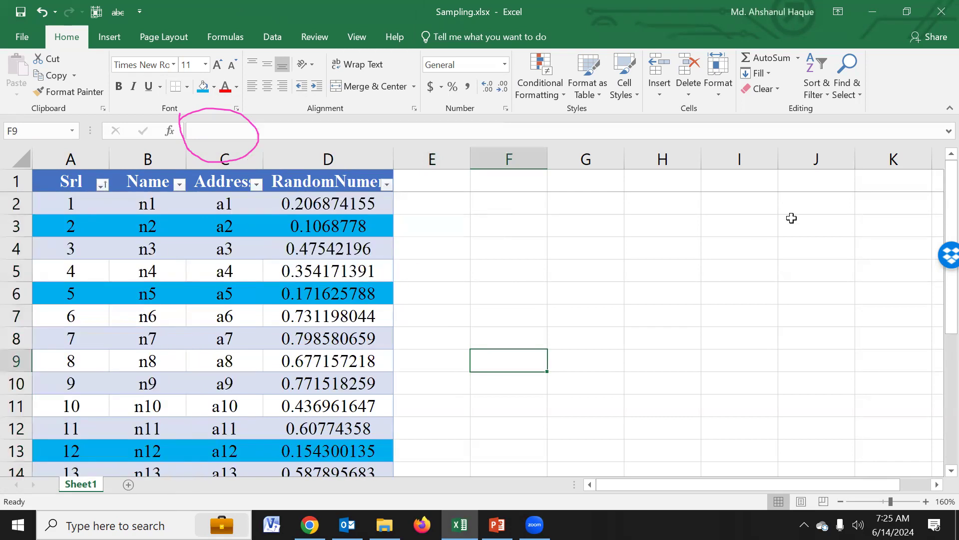
left_click(949, 108)
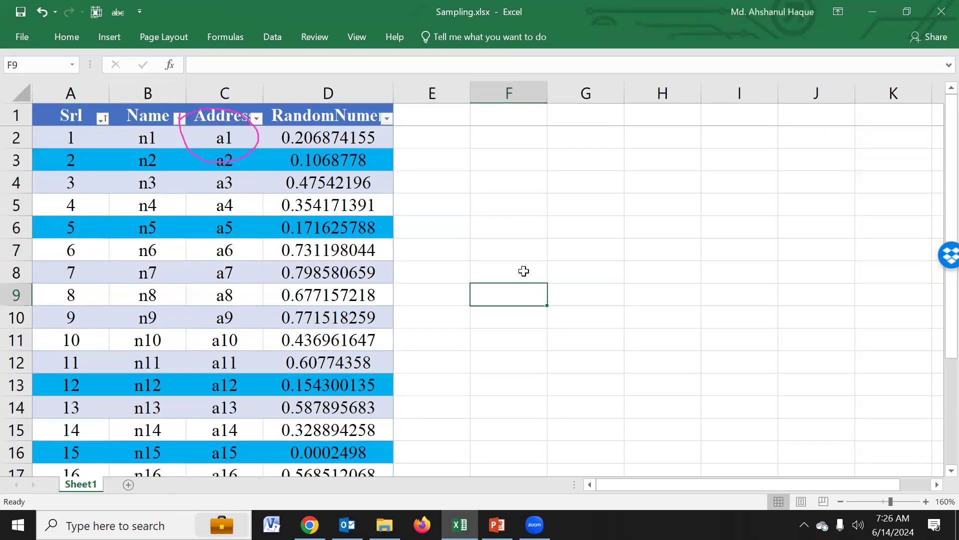
scroll(523, 271, "down", 2, "ctrl")
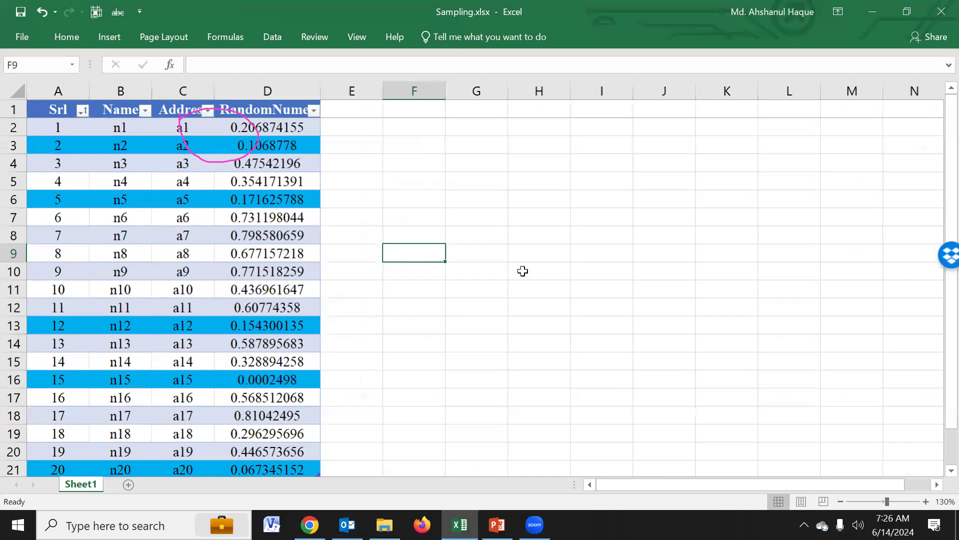
scroll(523, 271, "down", 1, "ctrl")
left_click_drag(43, 138, 216, 138)
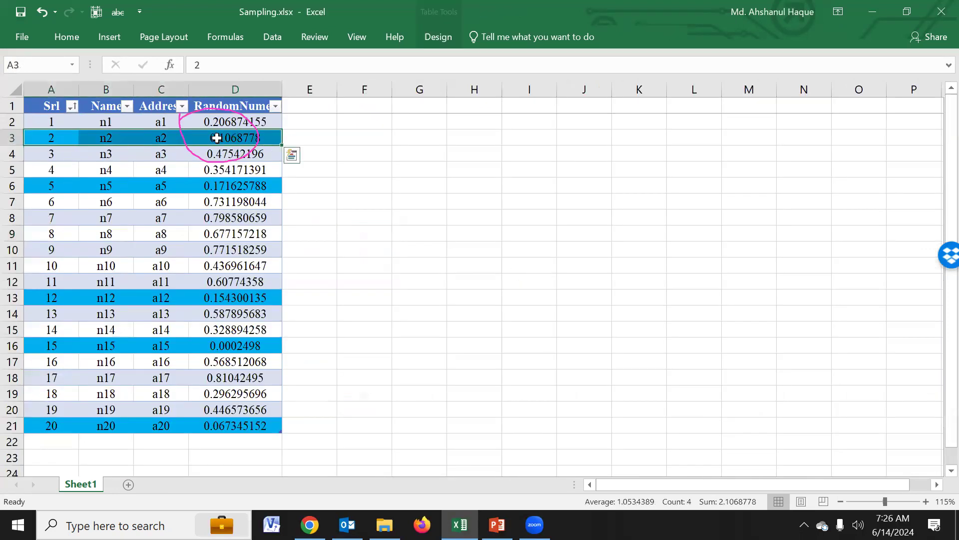
Sort the table by RandomNumer from smallest to largest again
left_click(73, 106)
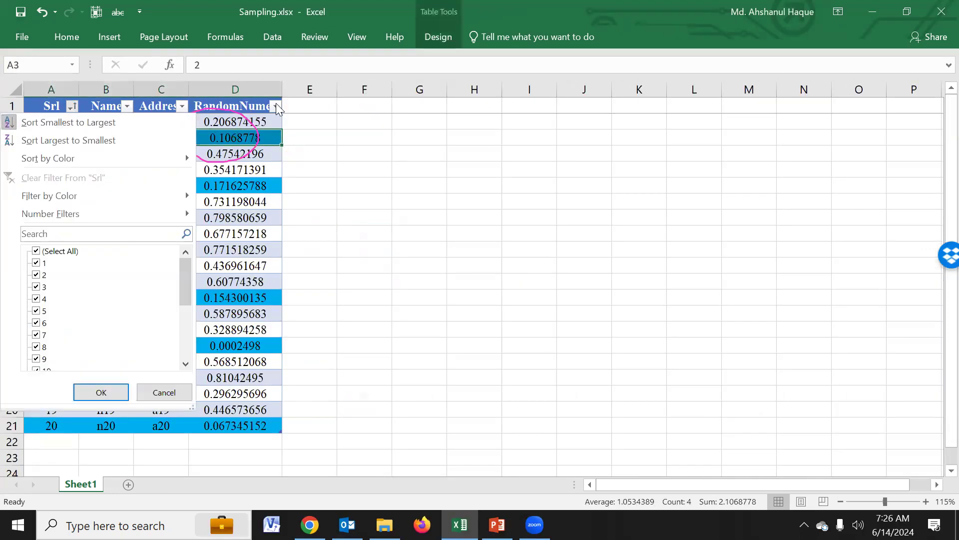
left_click(275, 106)
left_click(275, 106)
key("Escape")
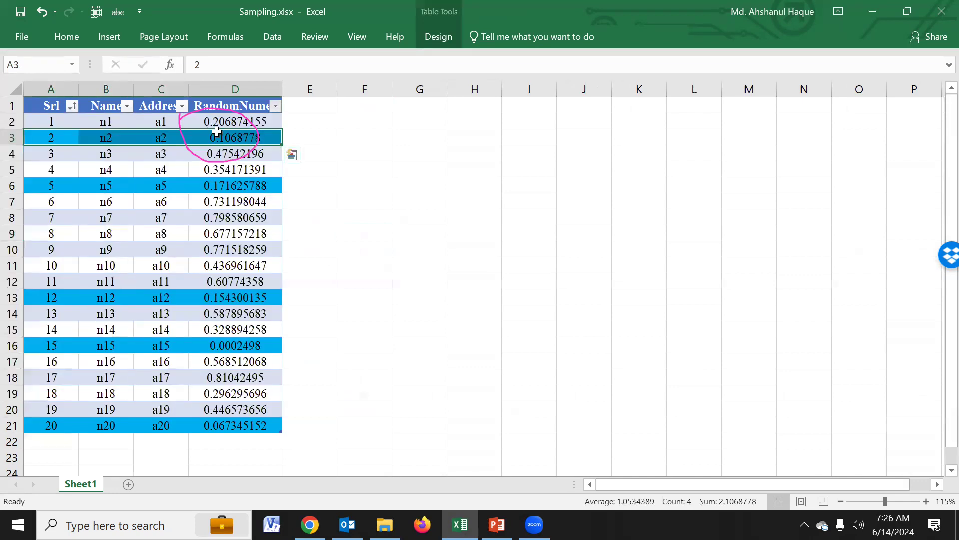
Change the fill of the five sampled rows, A2:D6, to dark red
left_click_drag(52, 122, 241, 180)
left_click(70, 37)
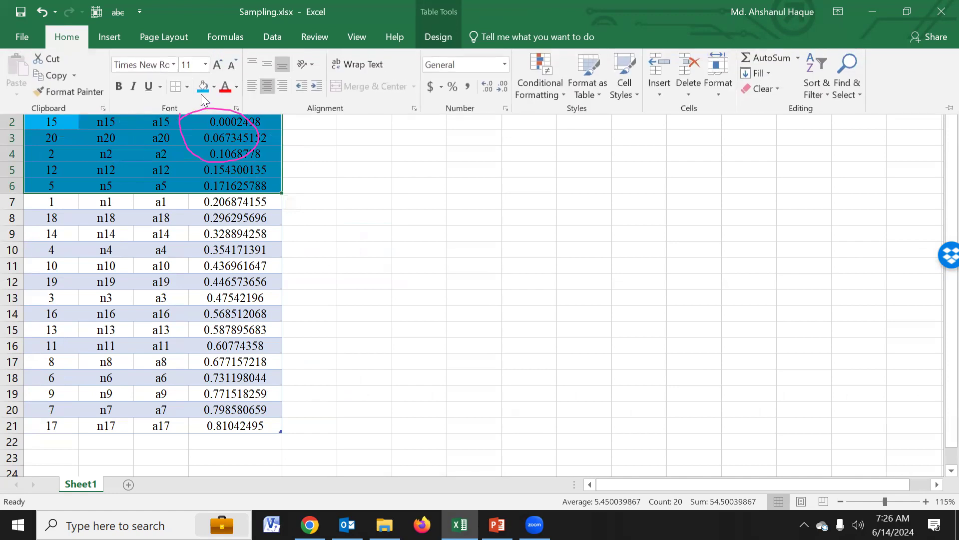
left_click(214, 87)
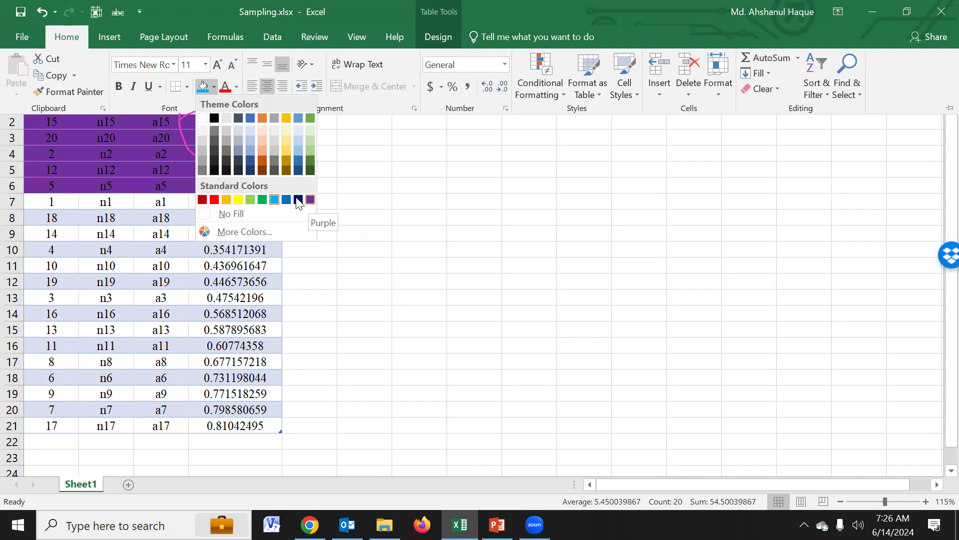
left_click(203, 200)
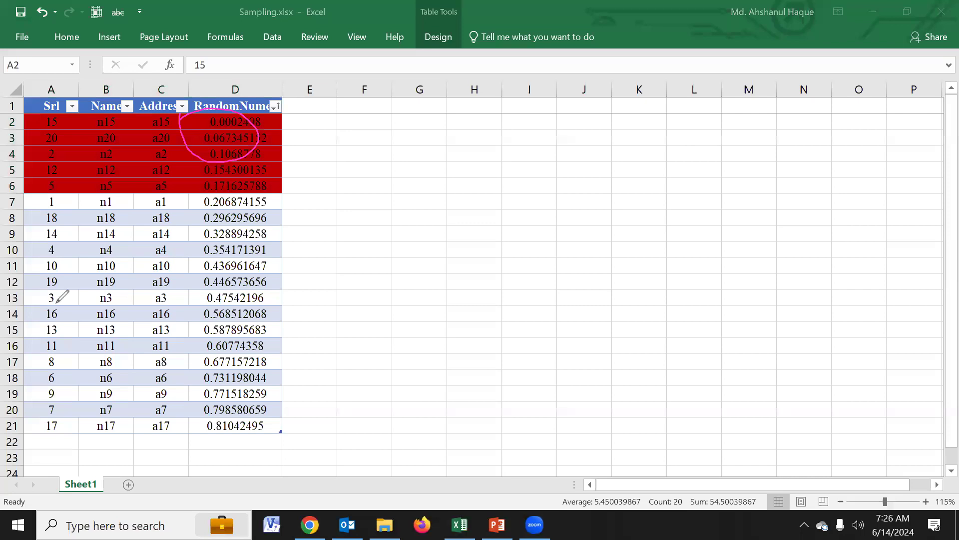
Restore the table to serial order by sorting Srl from smallest to largest
key("ctrl+z")
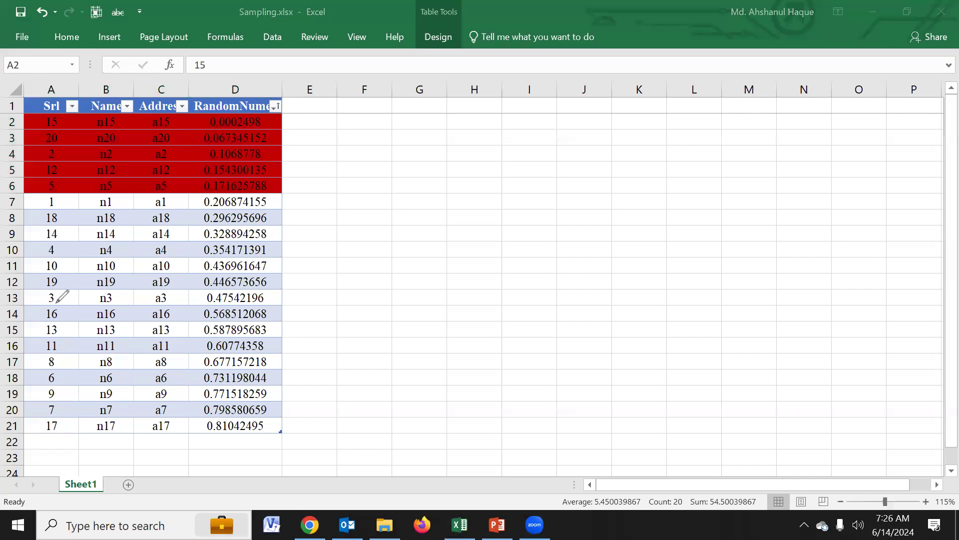
left_click(72, 107)
key("Escape")
left_click(370, 328)
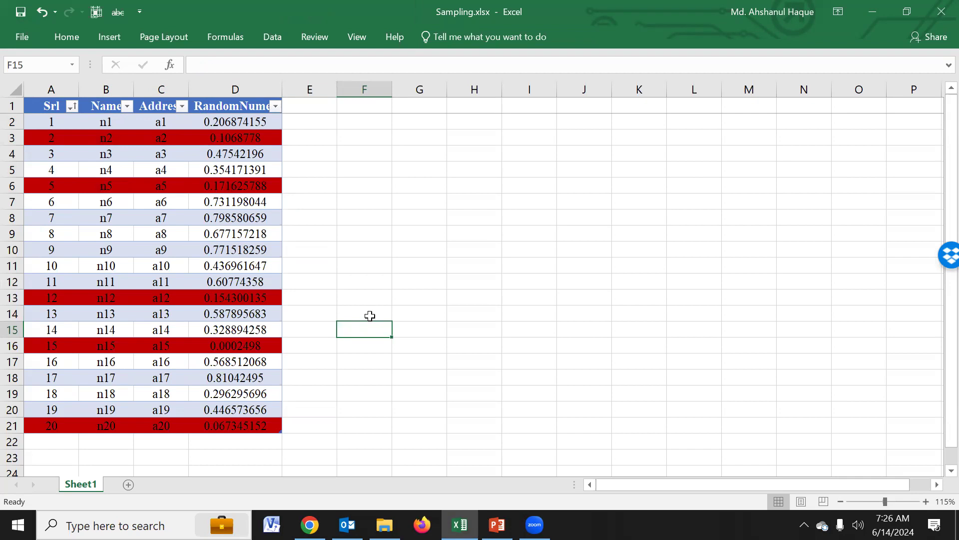
Examine the Srl column and the whole table to see where the highlighted sample rows fall in the list
left_click_drag(53, 122, 58, 429)
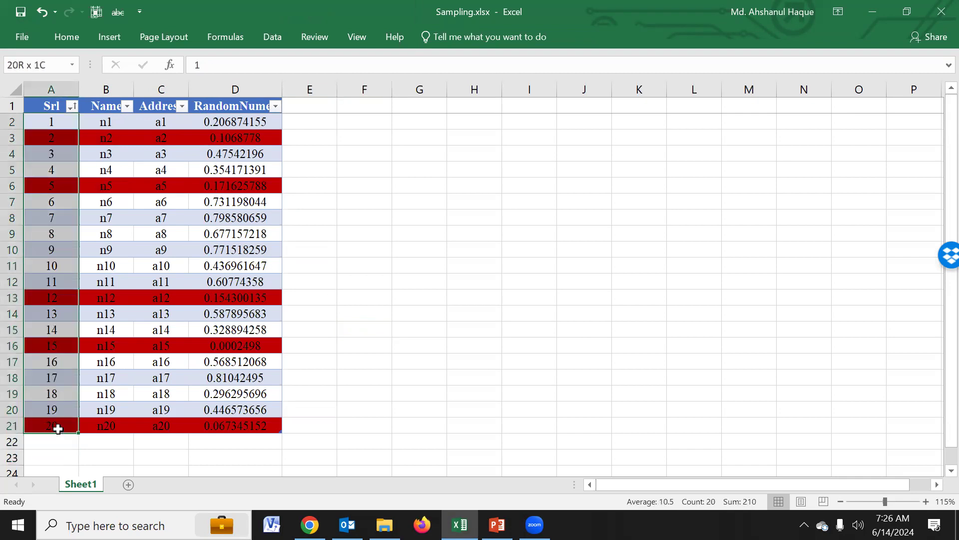
left_click(435, 423)
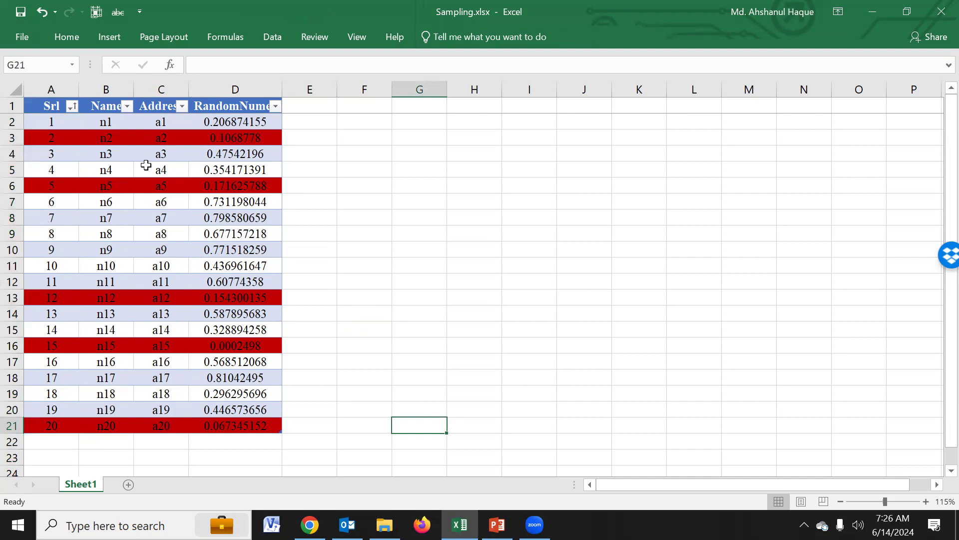
left_click_drag(53, 106, 255, 403)
left_click(349, 392)
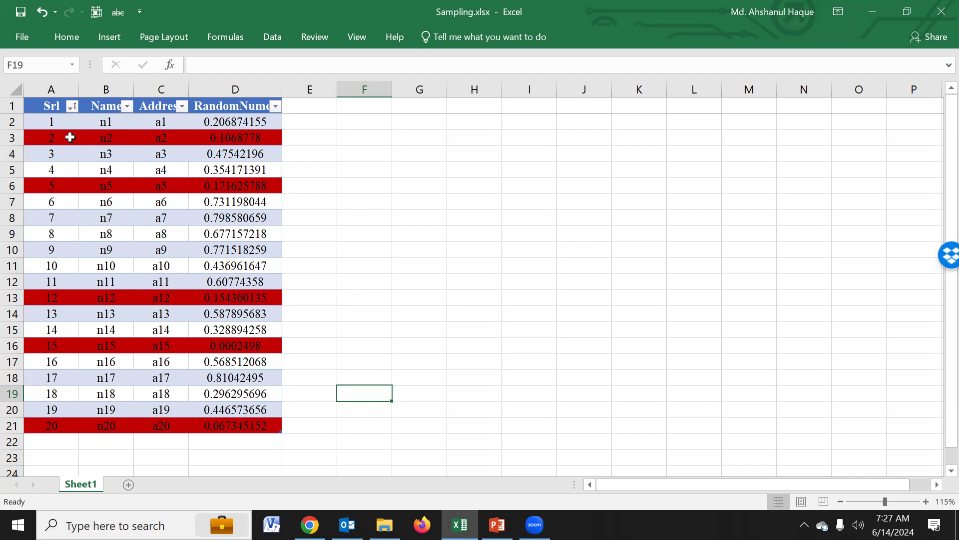
Sort the table by the Srl column's red cell color to bring the highlighted sample rows together above the rest
left_click(73, 106)
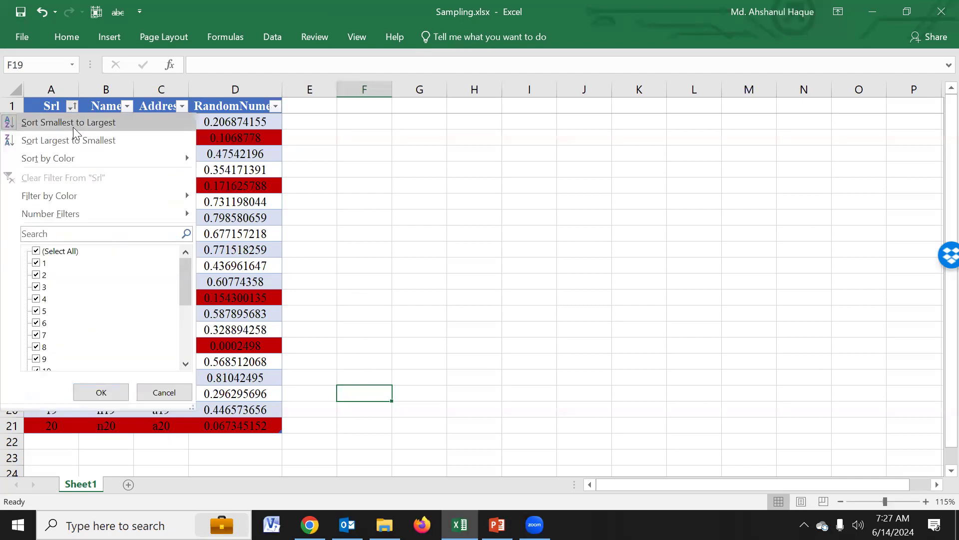
mouse_move(72, 156)
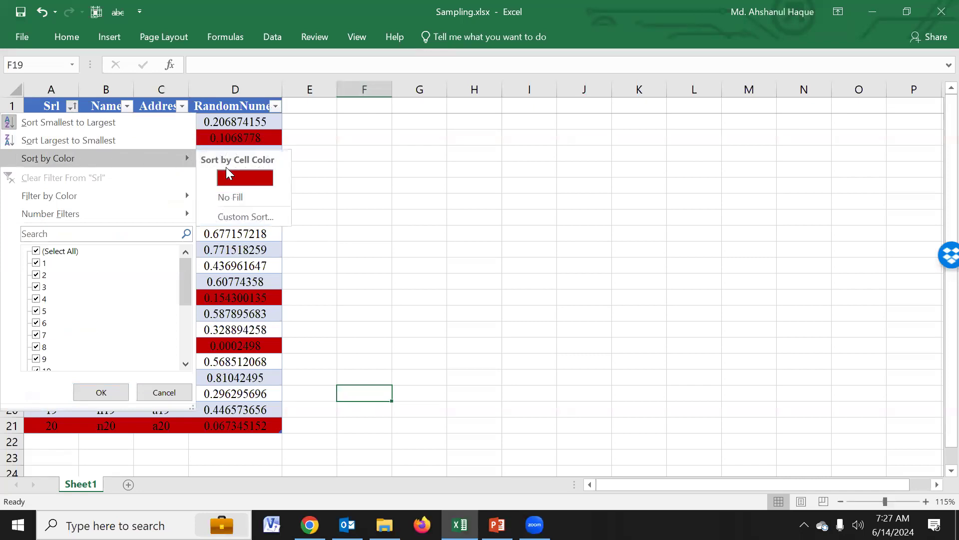
left_click(234, 177)
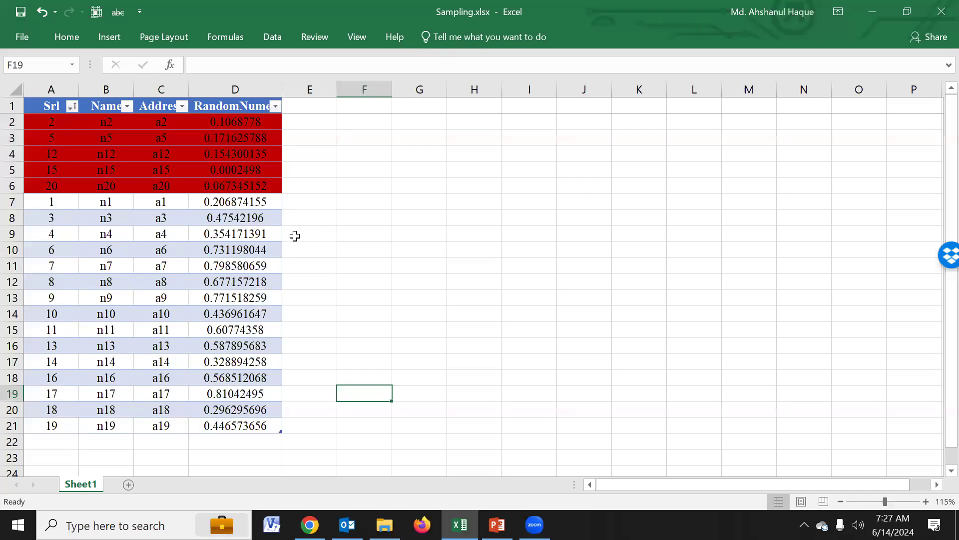
Filter the Srl column by red cell color so only the sampled rows are listed
left_click(73, 106)
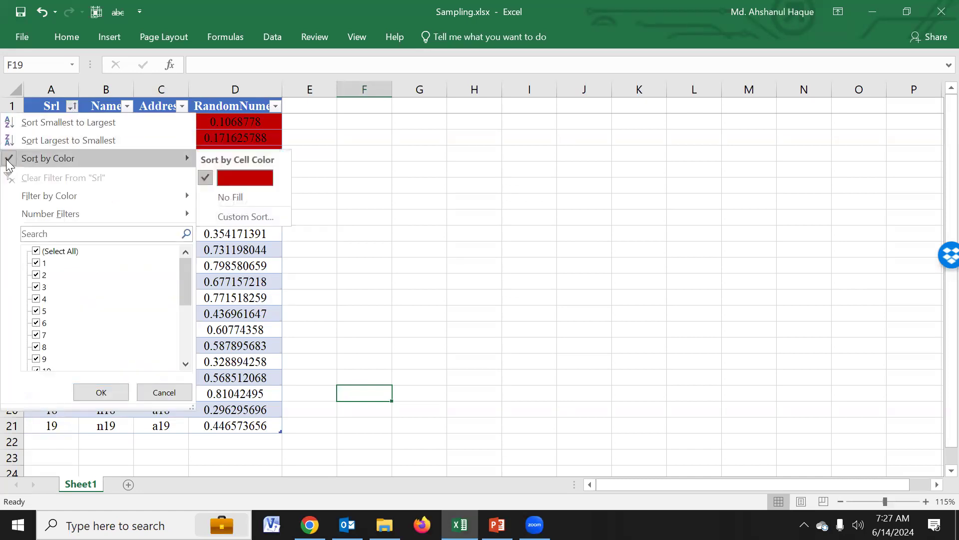
mouse_move(46, 197)
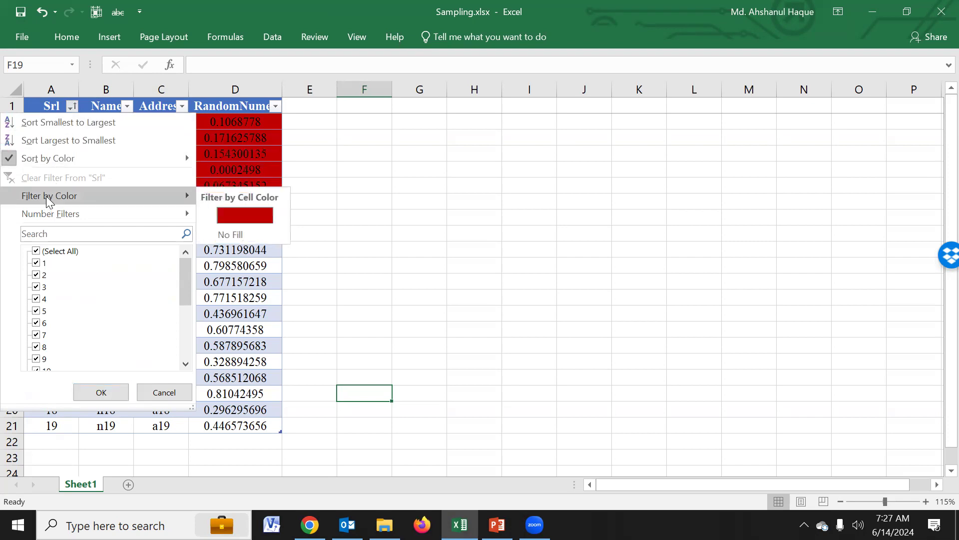
left_click(243, 214)
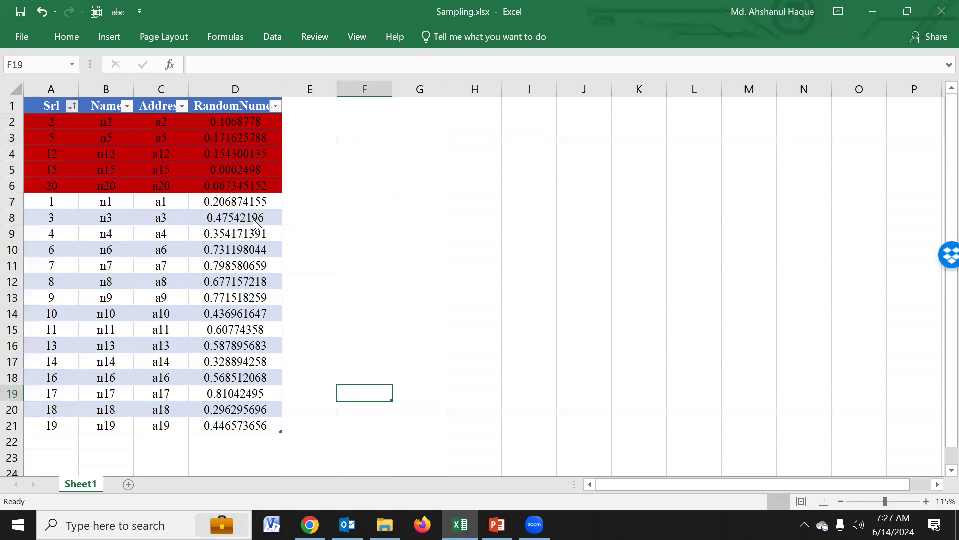
left_click(315, 264)
Copy the five filtered sample rows, A2:D6, into a new worksheet starting at cell C5
left_click_drag(56, 122, 240, 180)
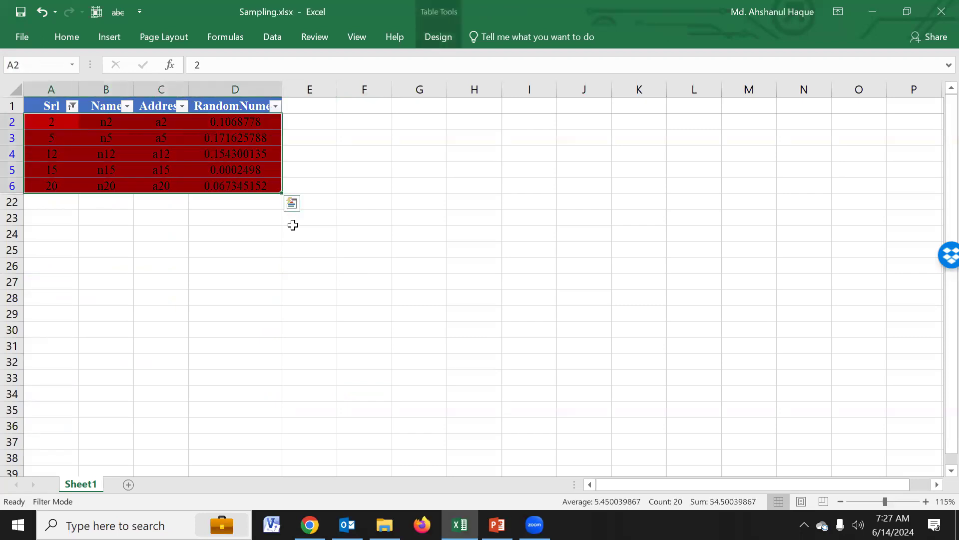
key("ctrl+c")
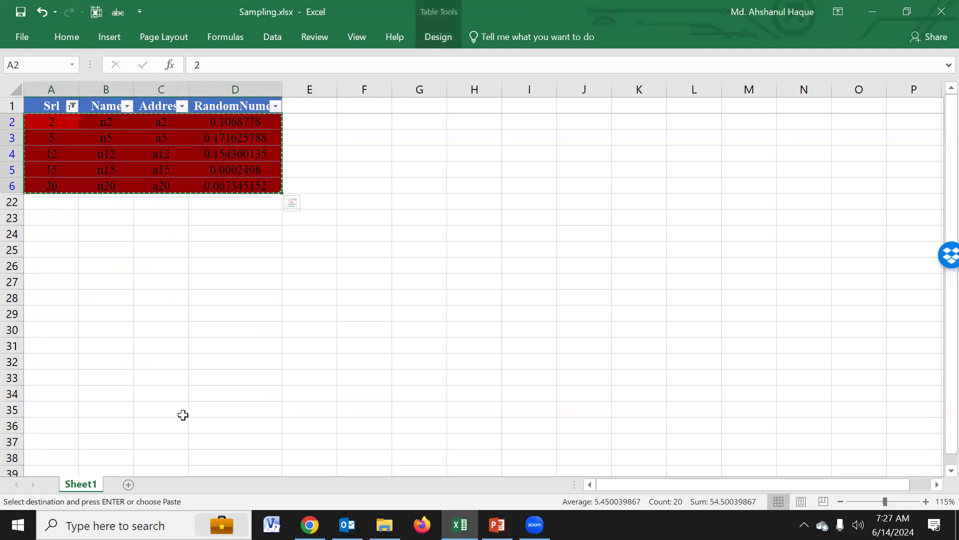
left_click(127, 484)
left_click(150, 144)
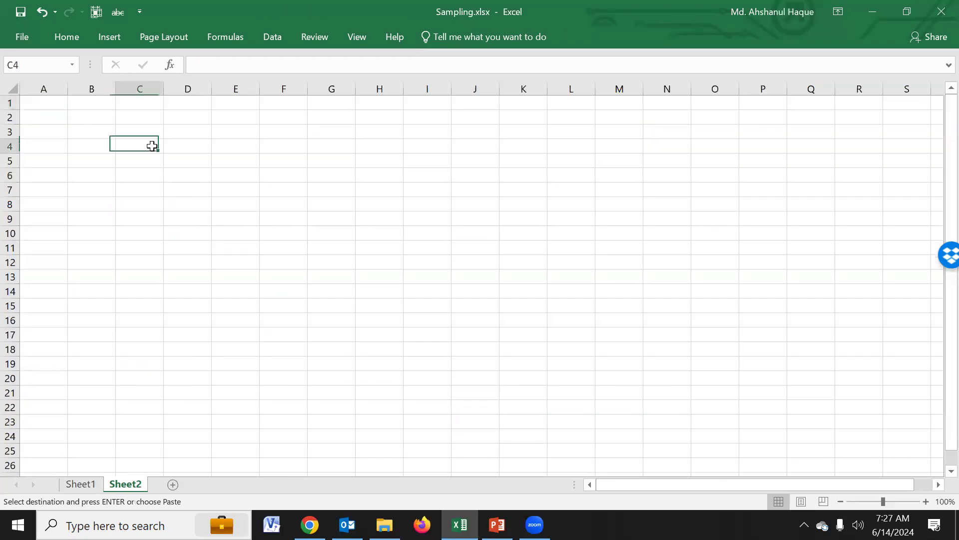
left_click(159, 163)
key("ctrl+v")
left_click(267, 289)
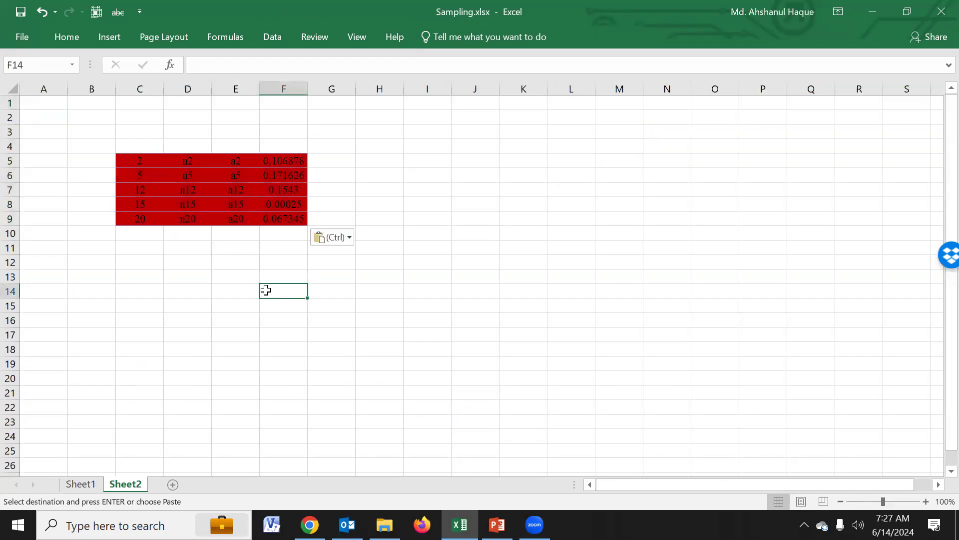
left_click(144, 160)
left_click_drag(183, 164, 290, 218)
Copy the table's header row from Sheet1 and paste it as values above the sample rows on Sheet2, starting at C4
left_click(81, 484)
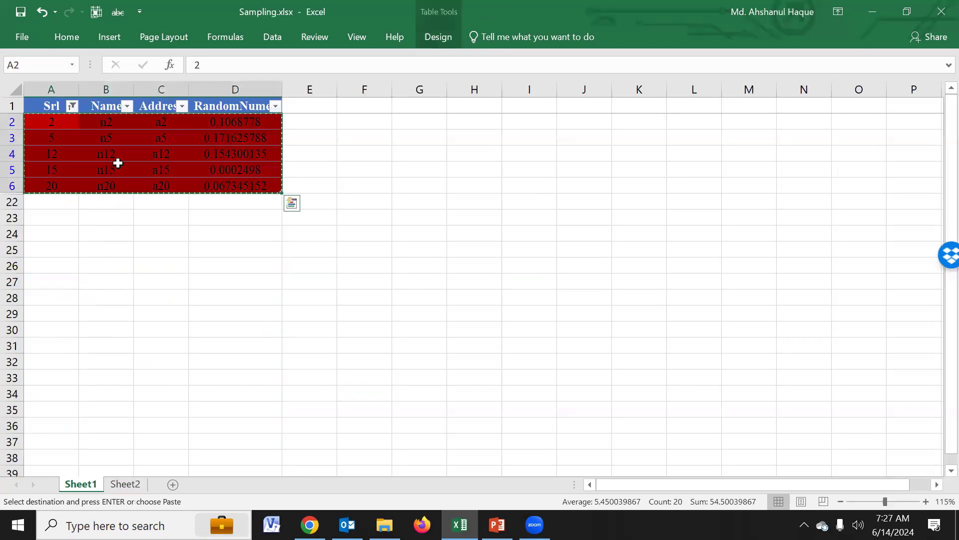
left_click_drag(51, 106, 225, 108)
key("ctrl+c")
left_click(125, 484)
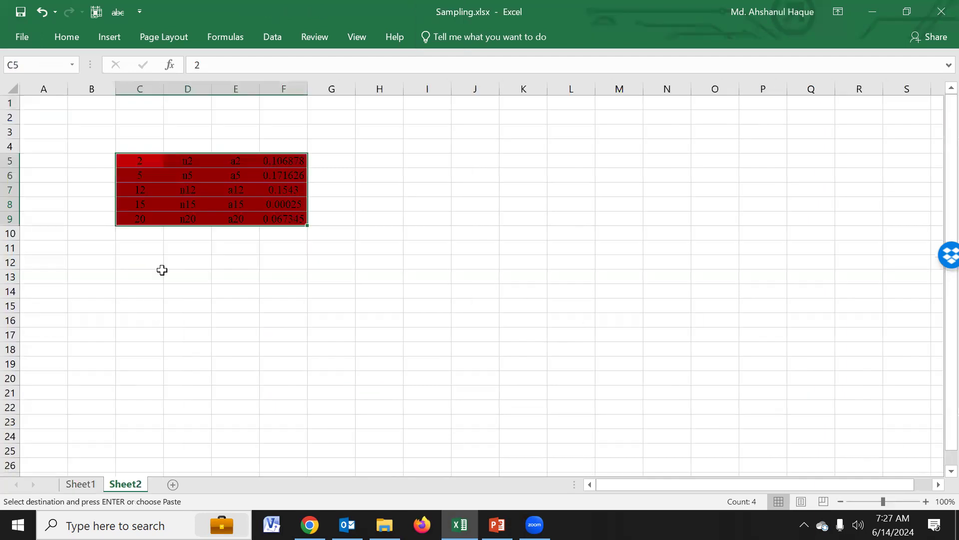
left_click(146, 150)
right_click(146, 145)
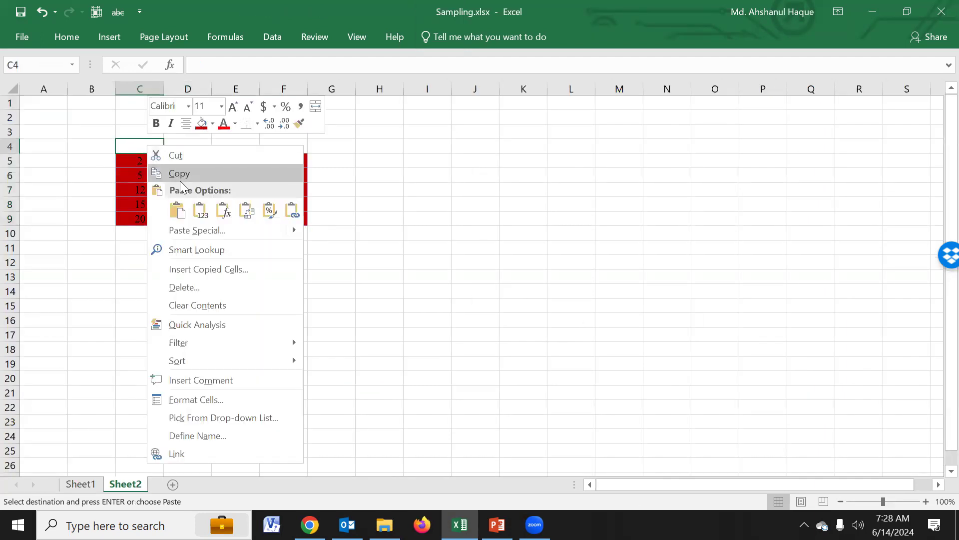
left_click(199, 209)
left_click(221, 267)
Remove the fill color from range C4:G10 around the copied sample on Sheet2
left_click_drag(139, 146, 316, 228)
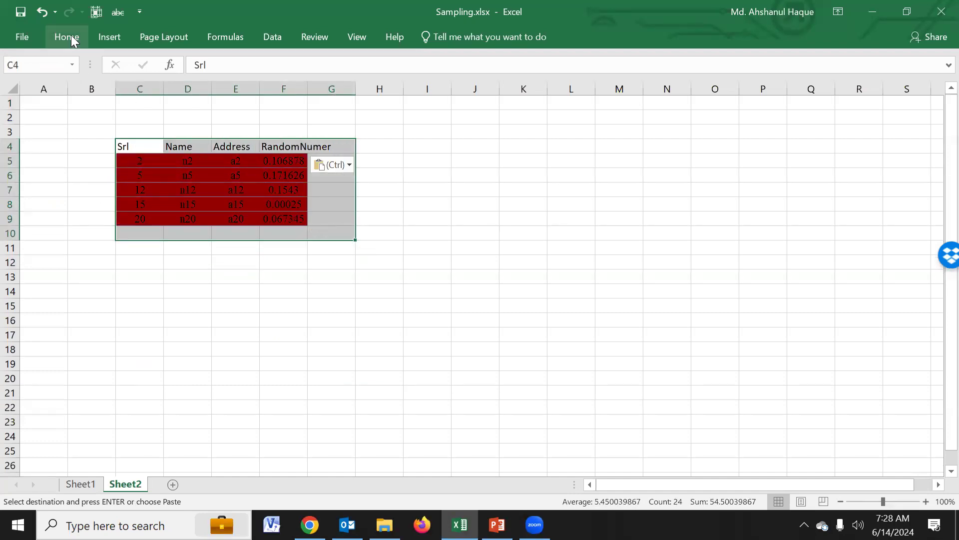
left_click(69, 36)
left_click(214, 86)
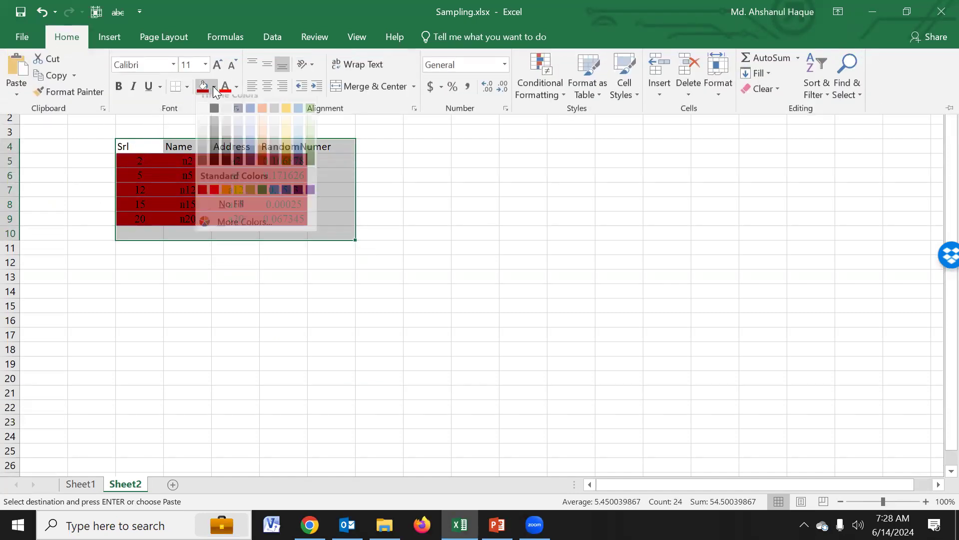
left_click(225, 214)
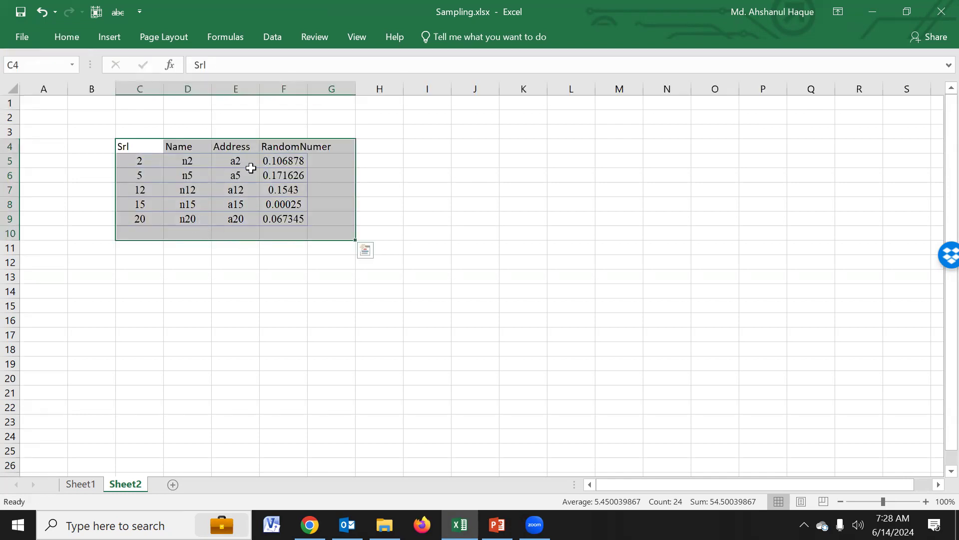
left_click(404, 324)
Make the header cells C4:F4 of the copied sample bold
scroll(404, 323, "up", 2, "ctrl")
scroll(405, 324, "up", 2, "ctrl")
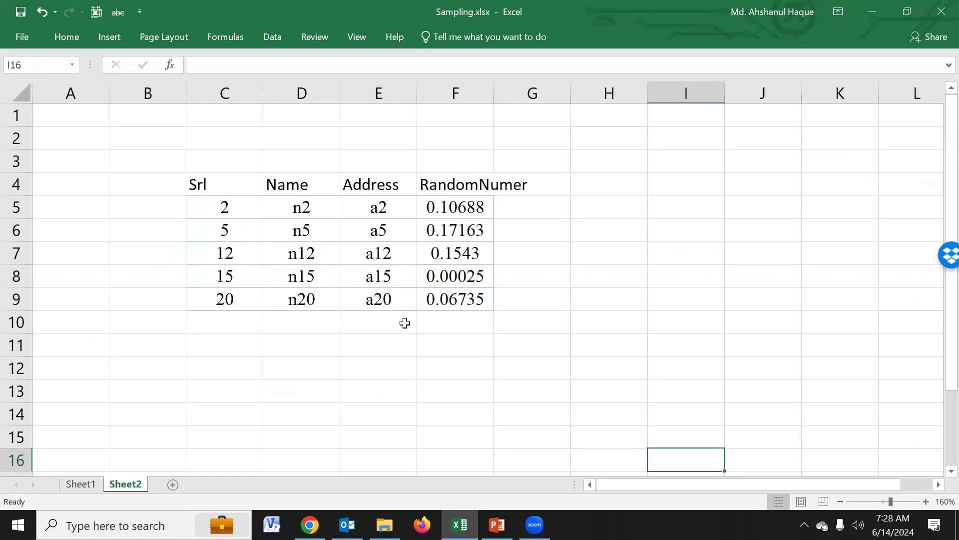
scroll(404, 324, "up", 1, "ctrl")
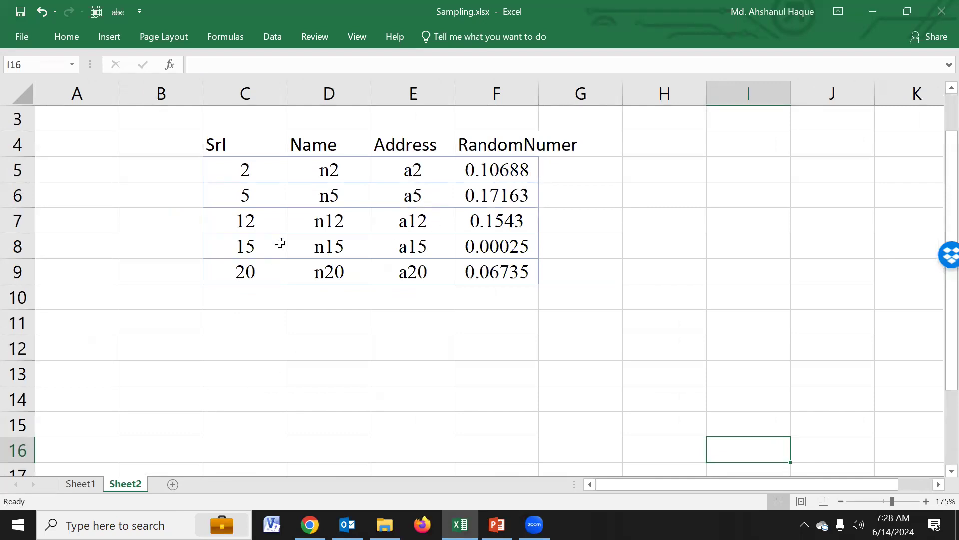
left_click_drag(236, 155, 493, 145)
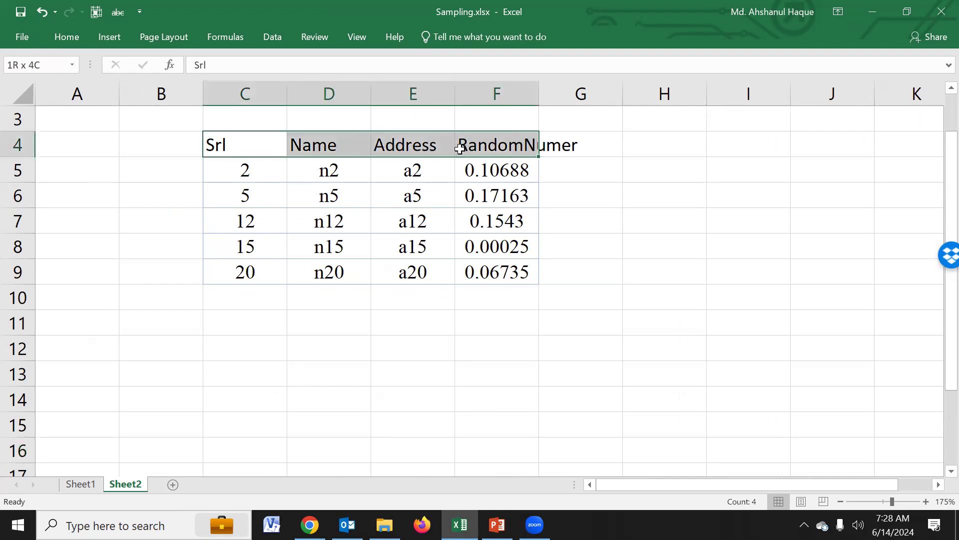
left_click(64, 40)
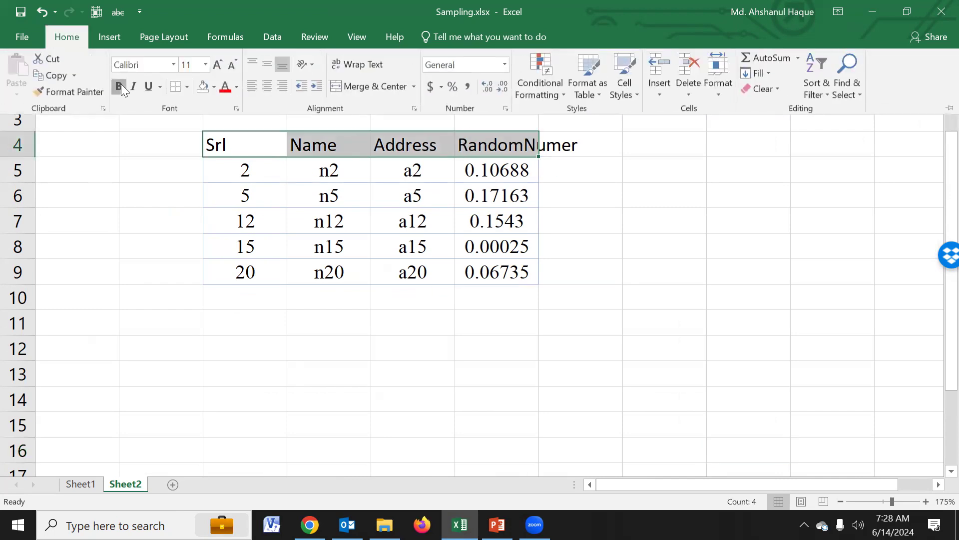
left_click(121, 84)
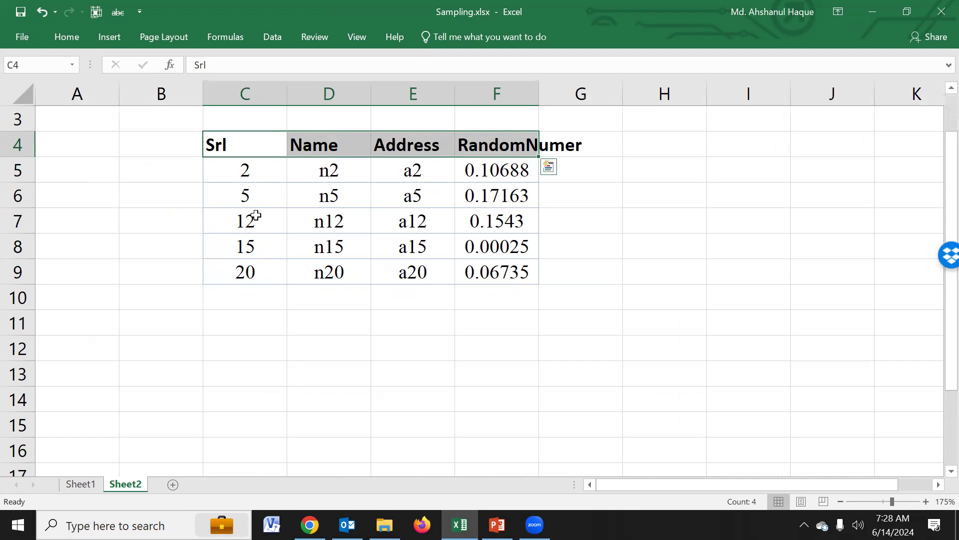
Review the serial numbers and full records of the sampled rows in C5:F9
left_click(250, 173)
left_click(256, 195)
left_click(260, 220)
left_click(264, 248)
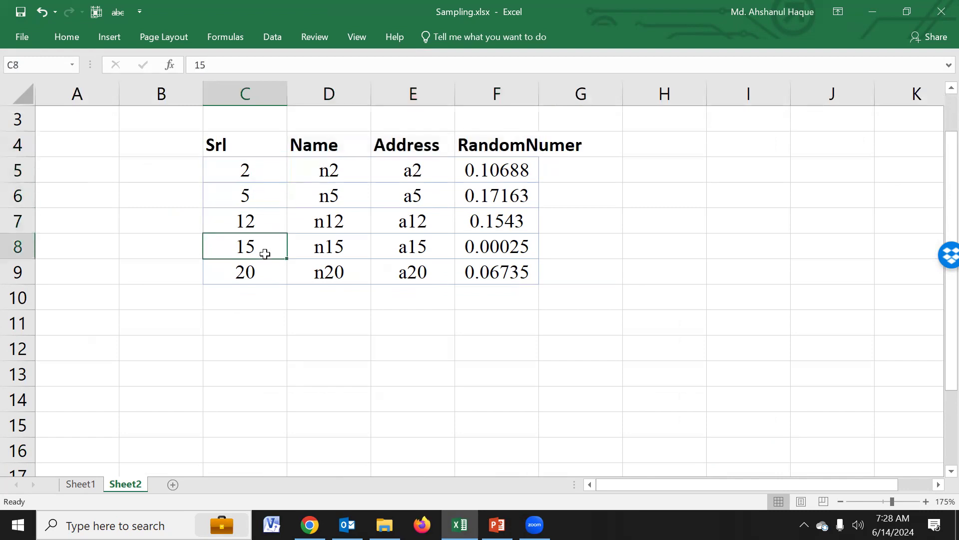
left_click(261, 270)
left_click_drag(260, 172, 320, 252)
left_click(309, 317)
left_click_drag(250, 169, 502, 267)
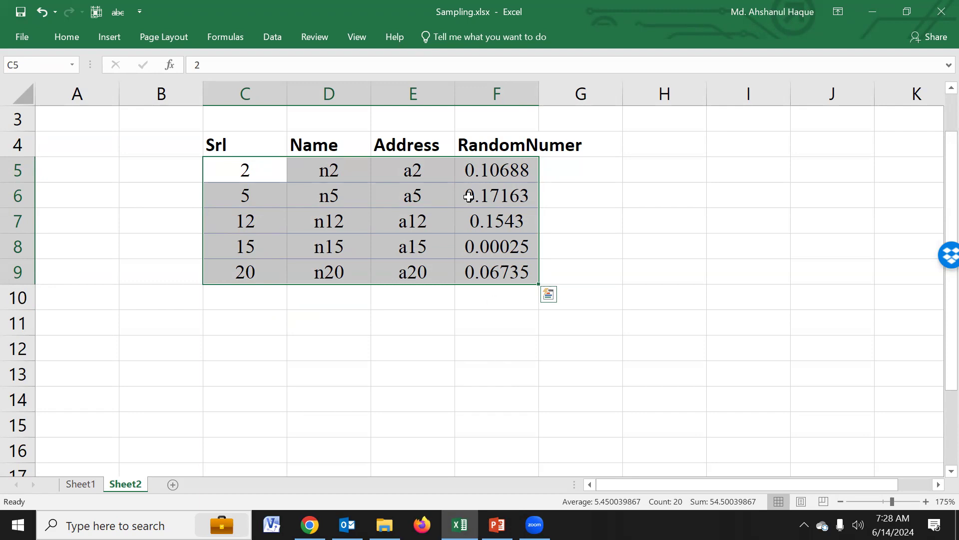
left_click(709, 61)
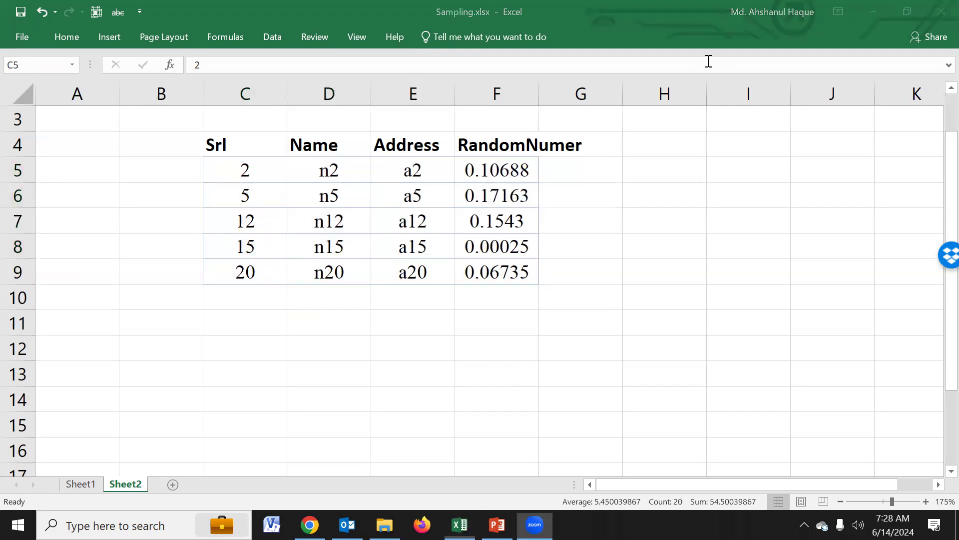